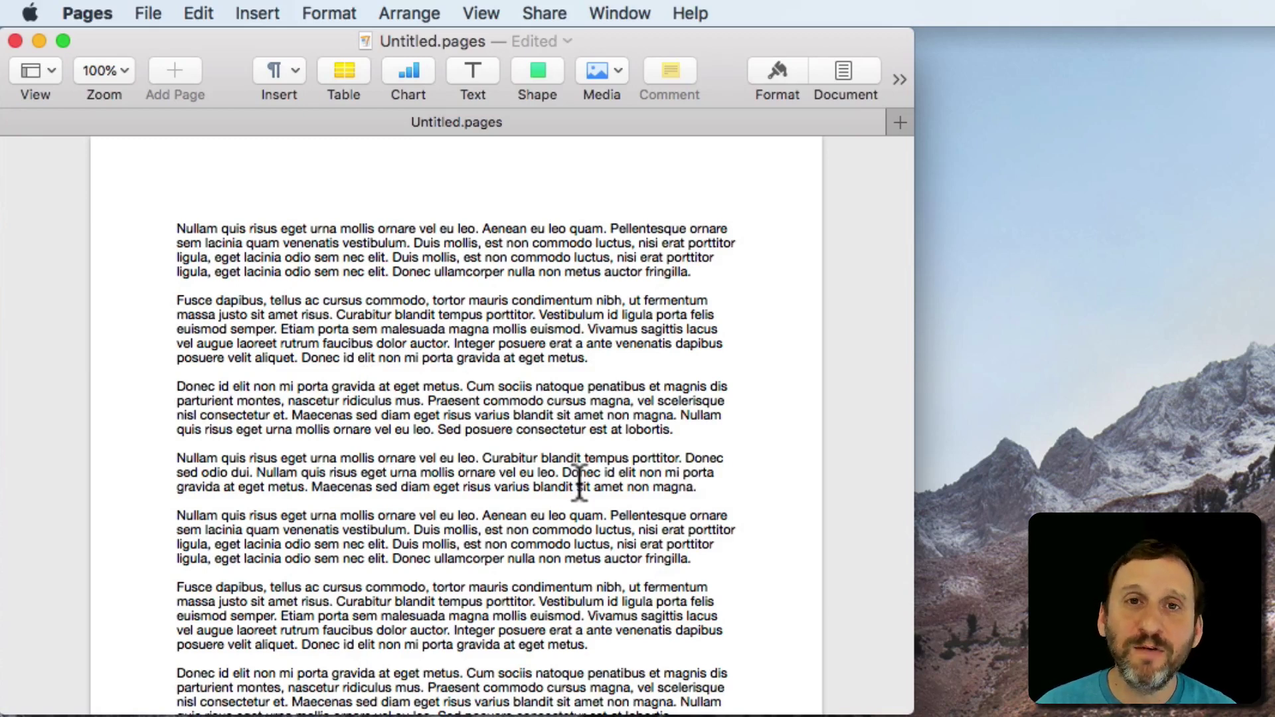
scroll(581, 484, down, 5)
scroll(580, 485, down, 5)
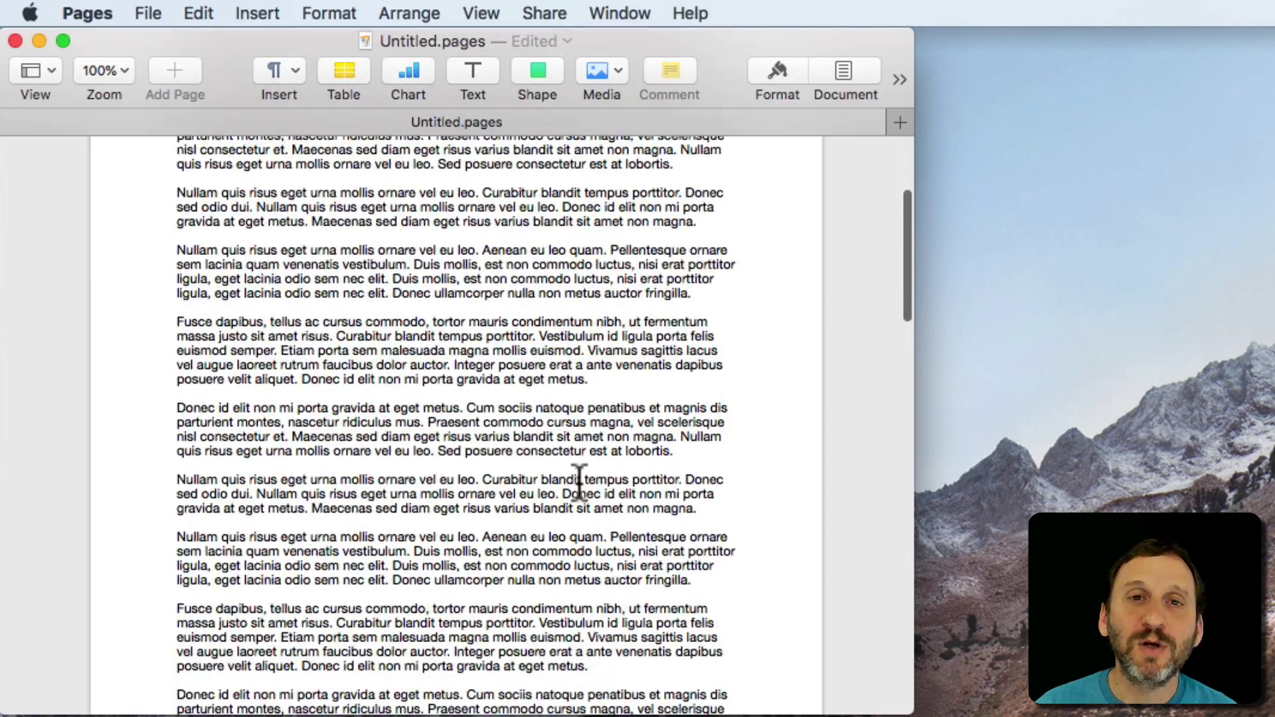
scroll(580, 484, down, 5)
scroll(580, 484, down, 5)
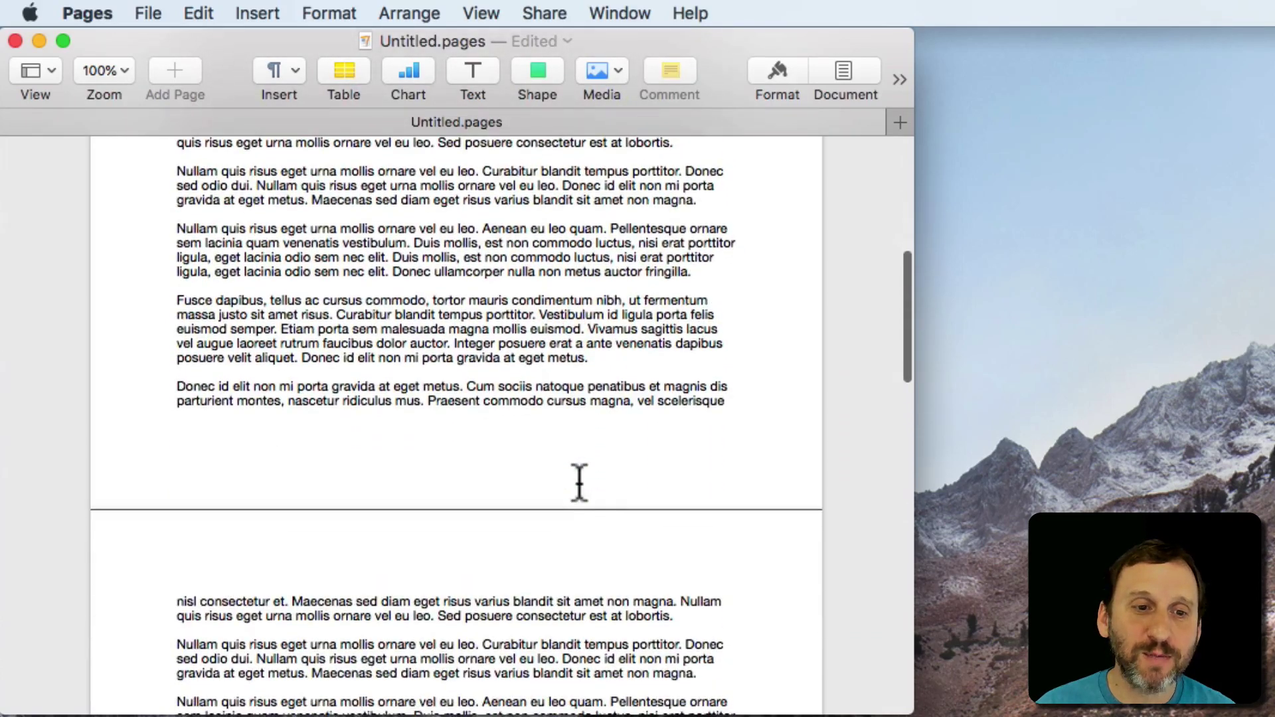
scroll(576, 481, up, 5)
scroll(577, 481, up, 5)
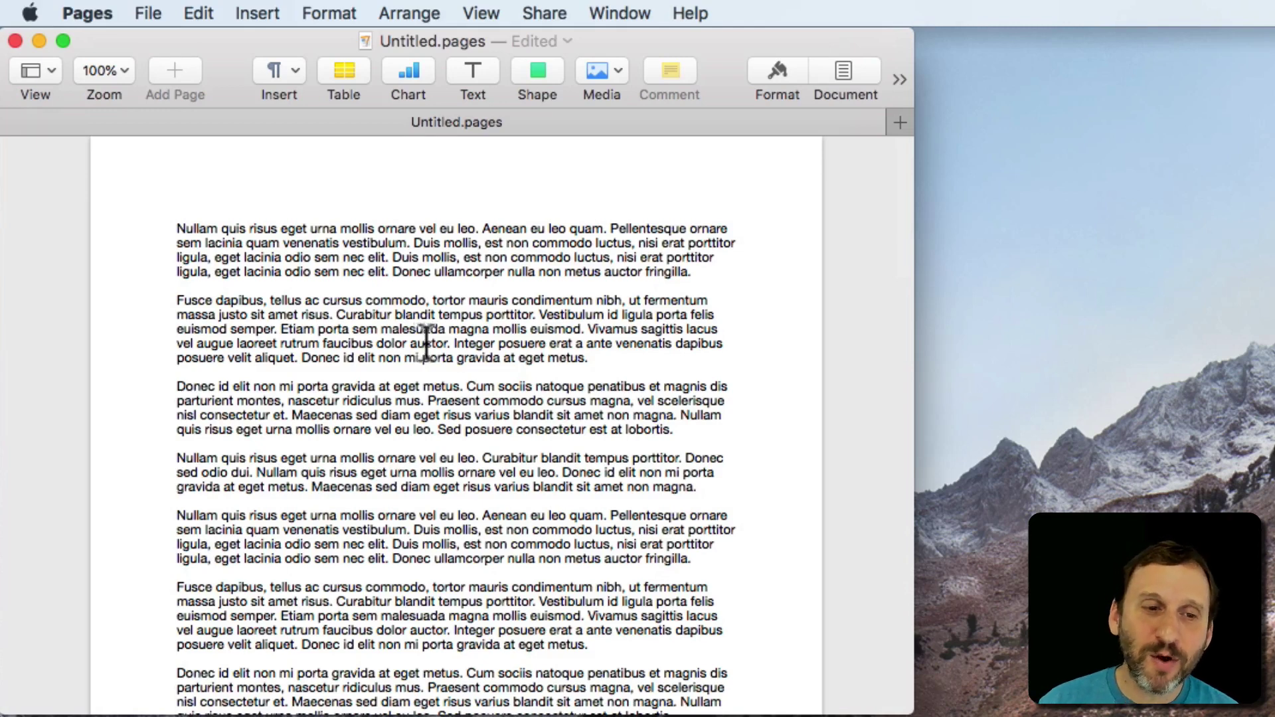
scroll(480, 438, down, 1)
scroll(480, 439, down, 3)
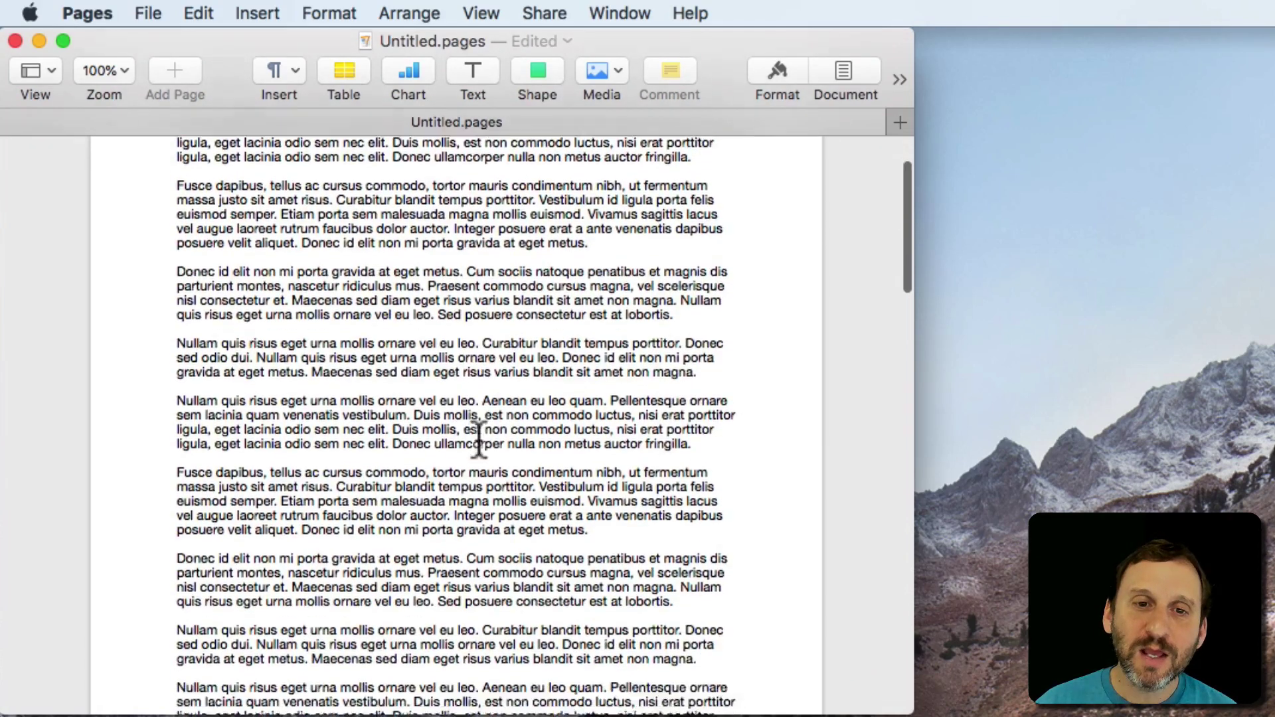
scroll(480, 439, down, 3)
scroll(480, 439, down, 2)
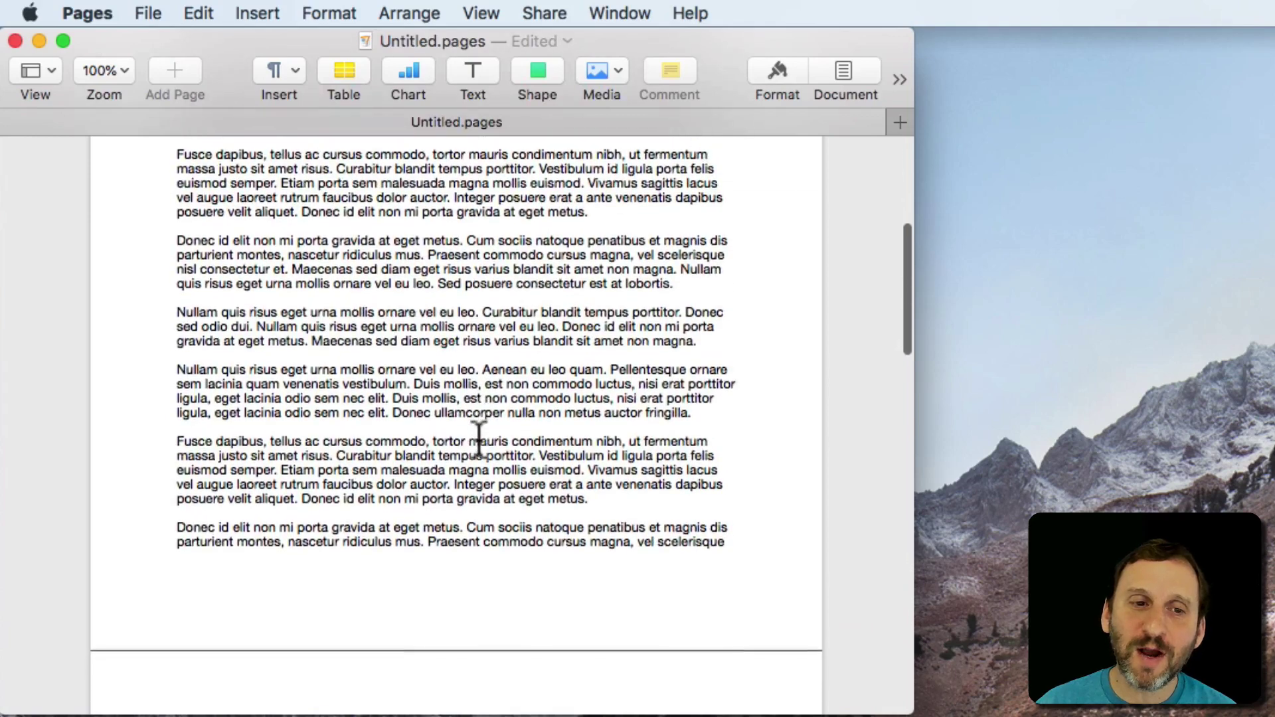
scroll(480, 438, down, 2)
scroll(480, 439, down, 2)
scroll(481, 438, down, 2)
scroll(481, 438, up, 2)
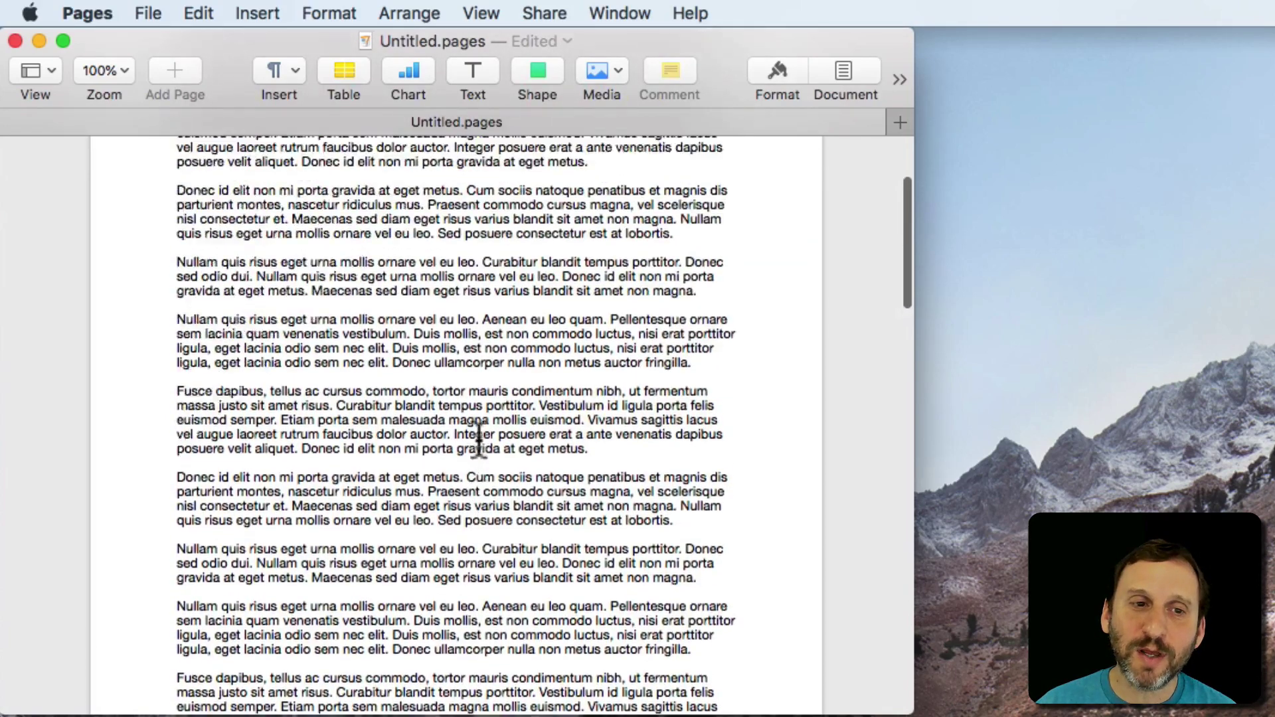
scroll(481, 439, up, 2)
scroll(481, 438, up, 2)
scroll(481, 439, up, 1)
scroll(481, 438, down, 2)
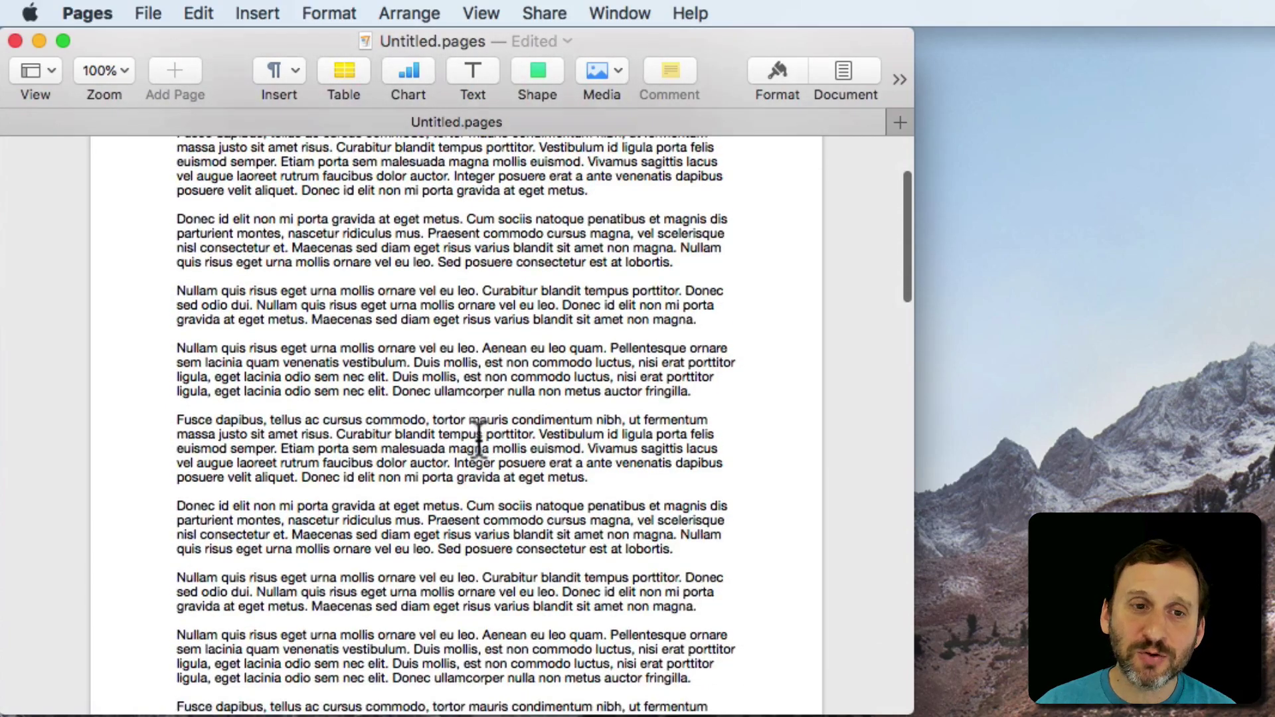
scroll(480, 438, down, 2)
scroll(481, 439, up, 2)
scroll(481, 439, up, 2)
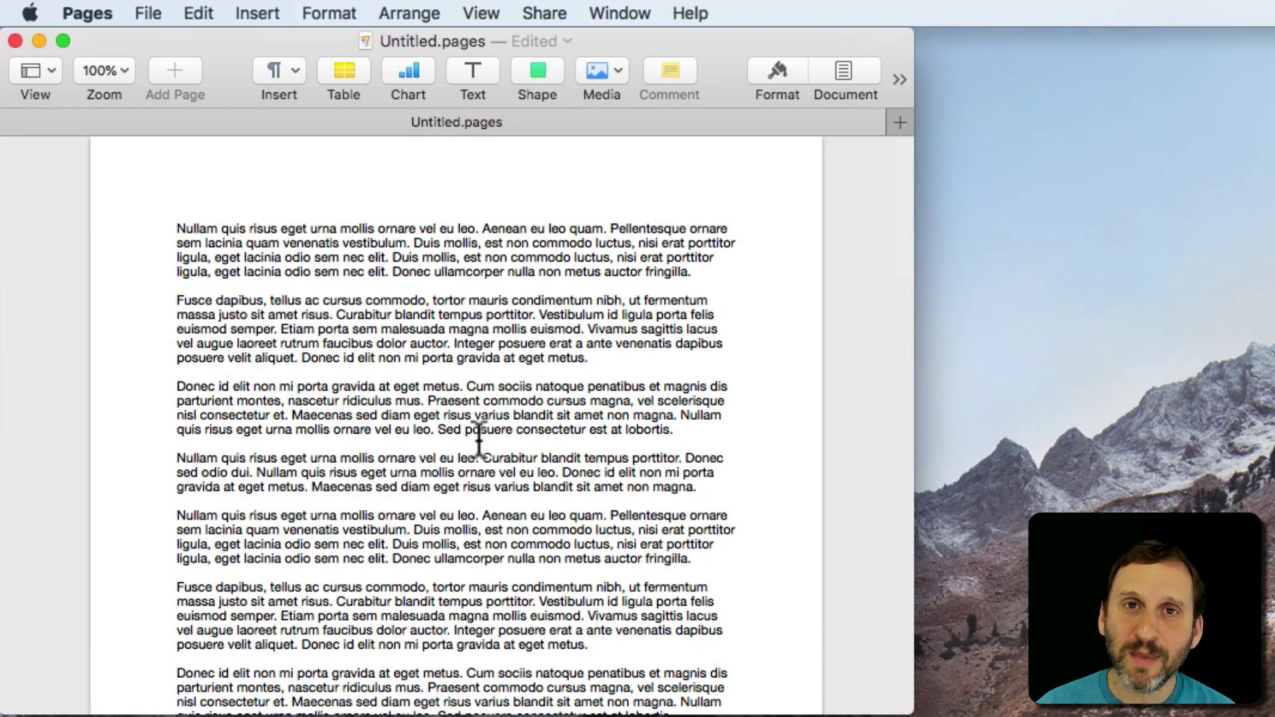
scroll(480, 439, down, 2)
scroll(480, 438, down, 2)
scroll(480, 439, down, 2)
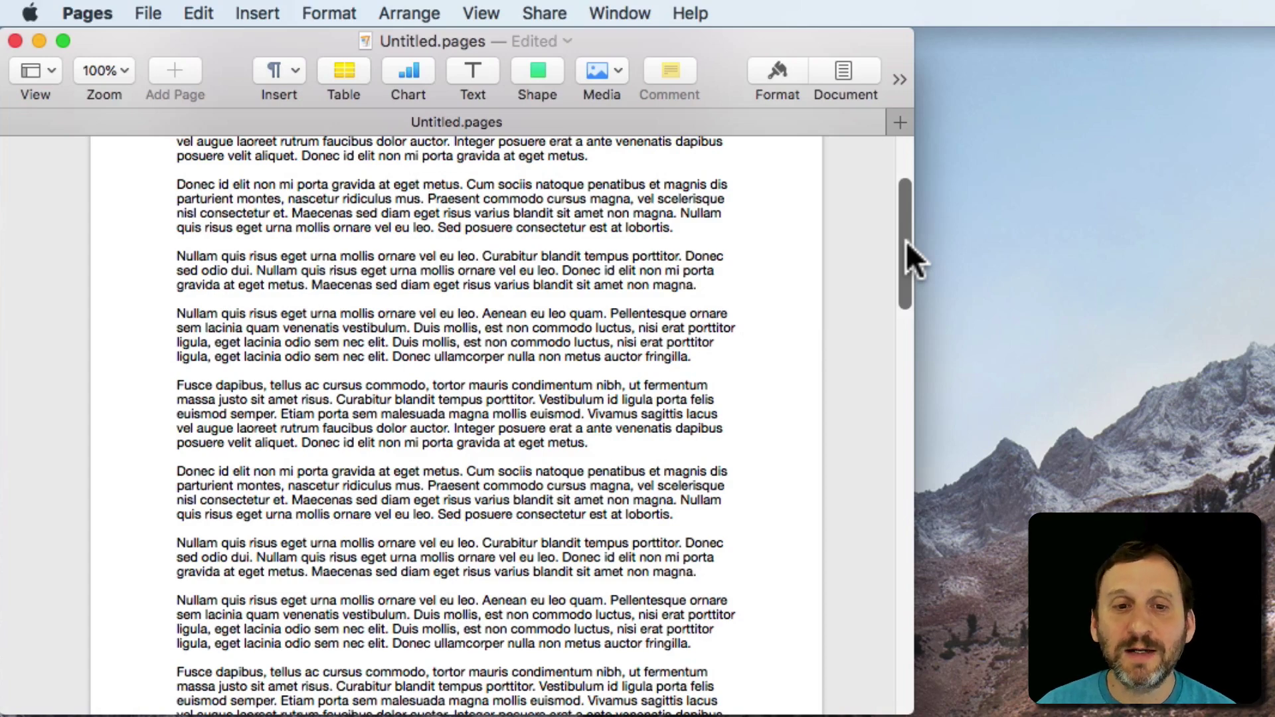
mouse_move(906, 241)
mouse_down()
mouse_move(913, 354)
mouse_move(910, 170)
mouse_up()
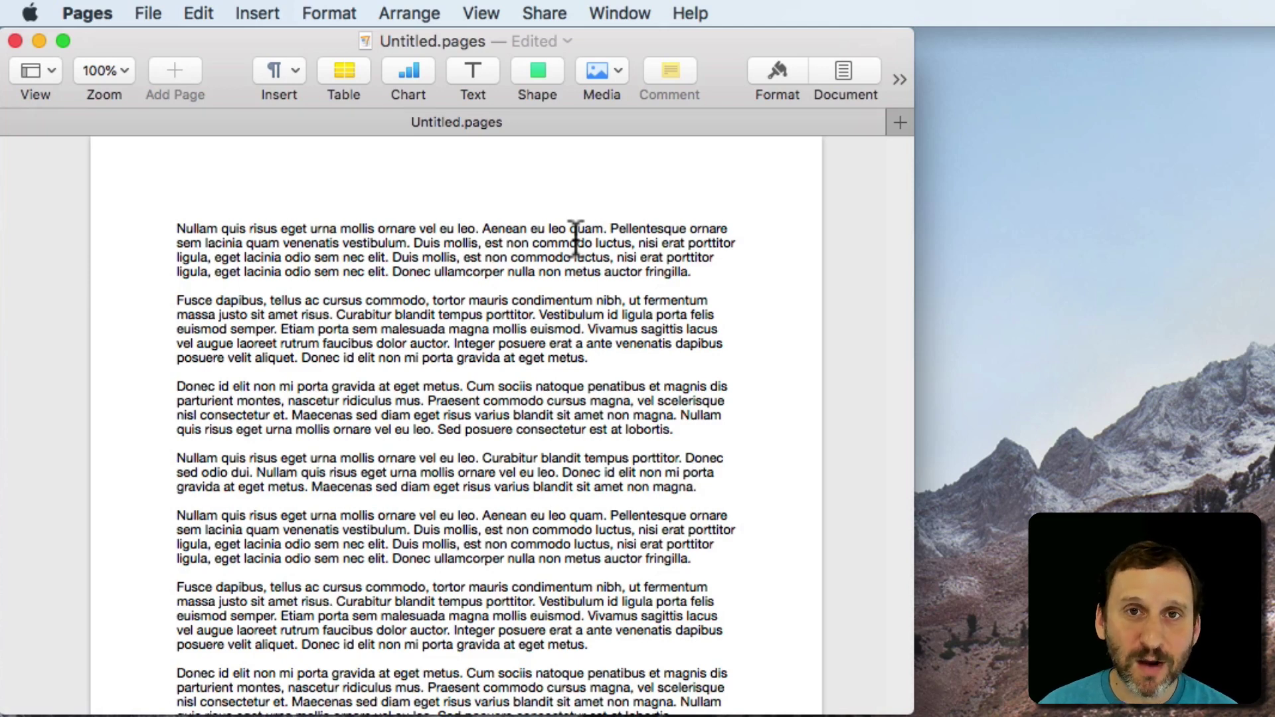
scroll(574, 413, down, 3)
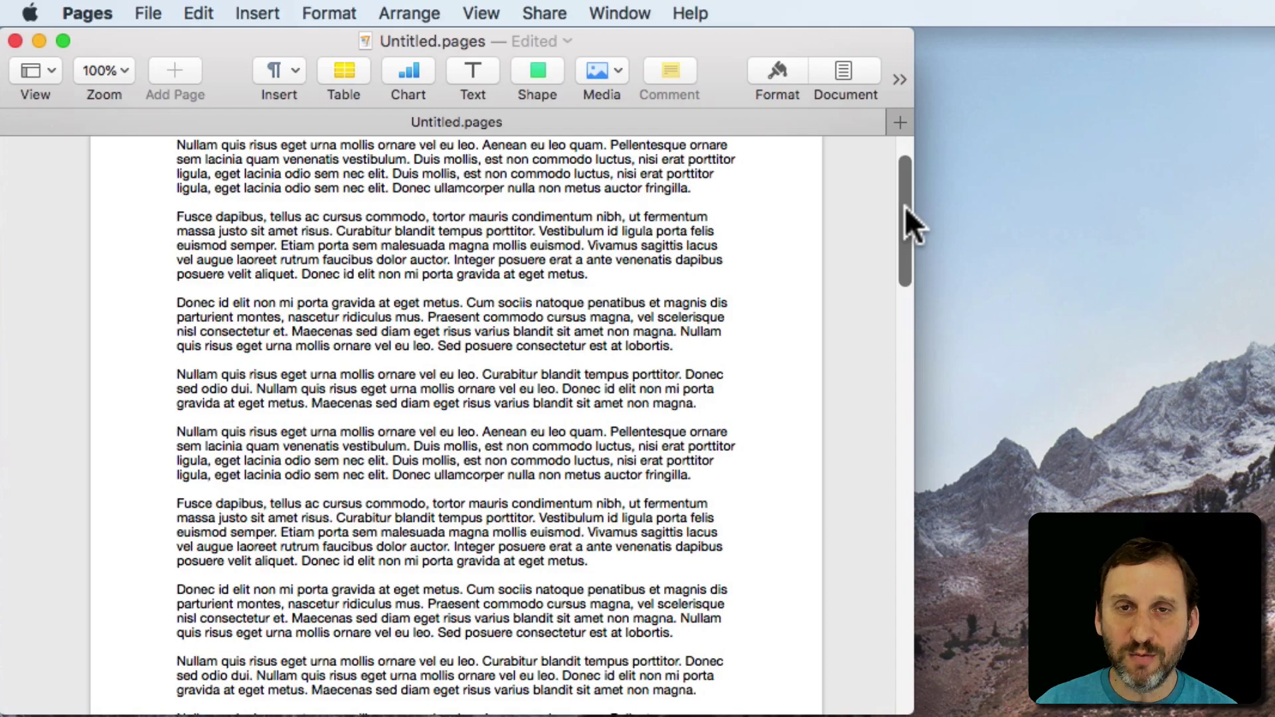
mouse_move(905, 207)
mouse_down()
mouse_move(904, 228)
mouse_move(906, 181)
mouse_up()
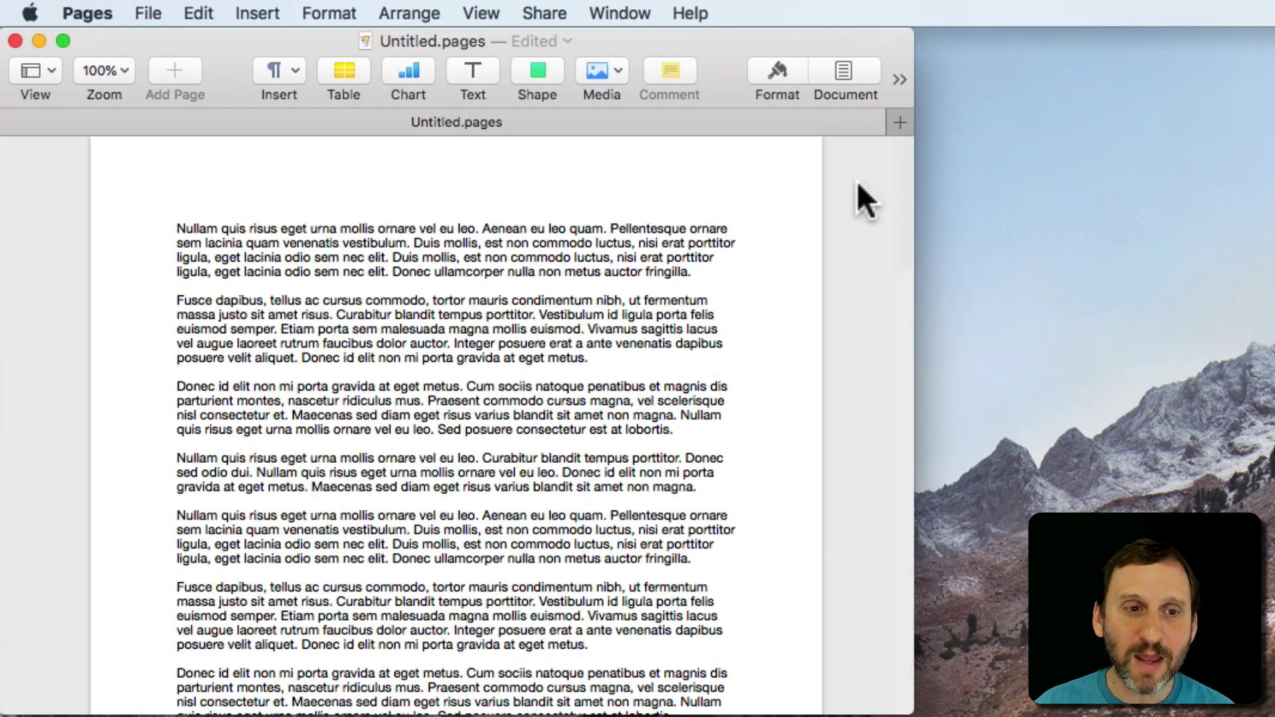
Step: Switch to Finder's Images folder of 18 photos, then close it to reveal the document
key(super+Tab)
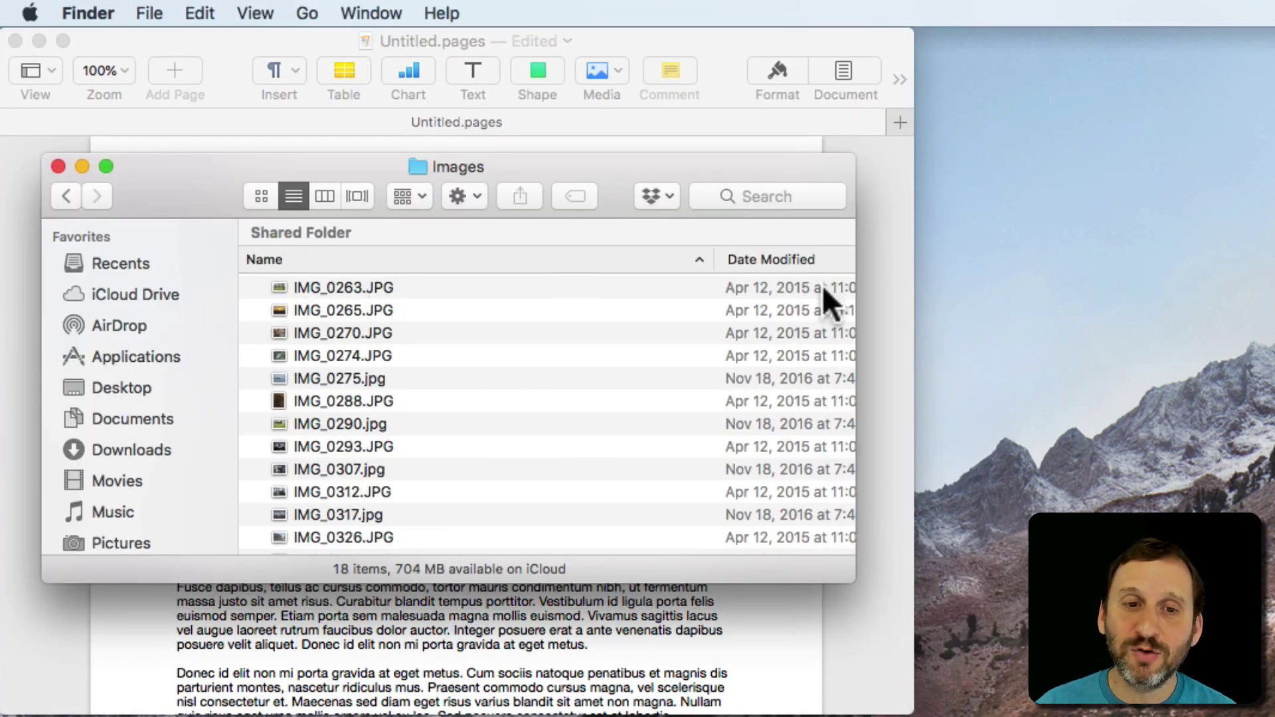
scroll(553, 453, down, 5)
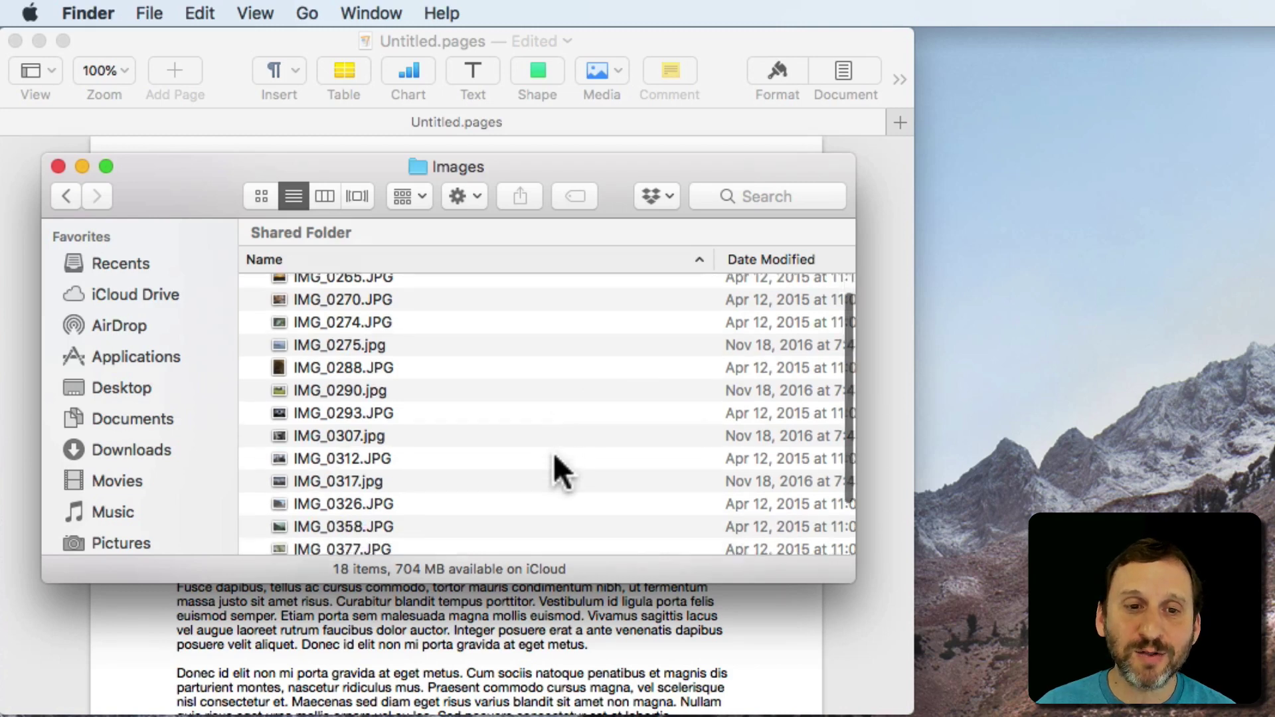
scroll(553, 453, up, 2)
scroll(553, 452, up, 3)
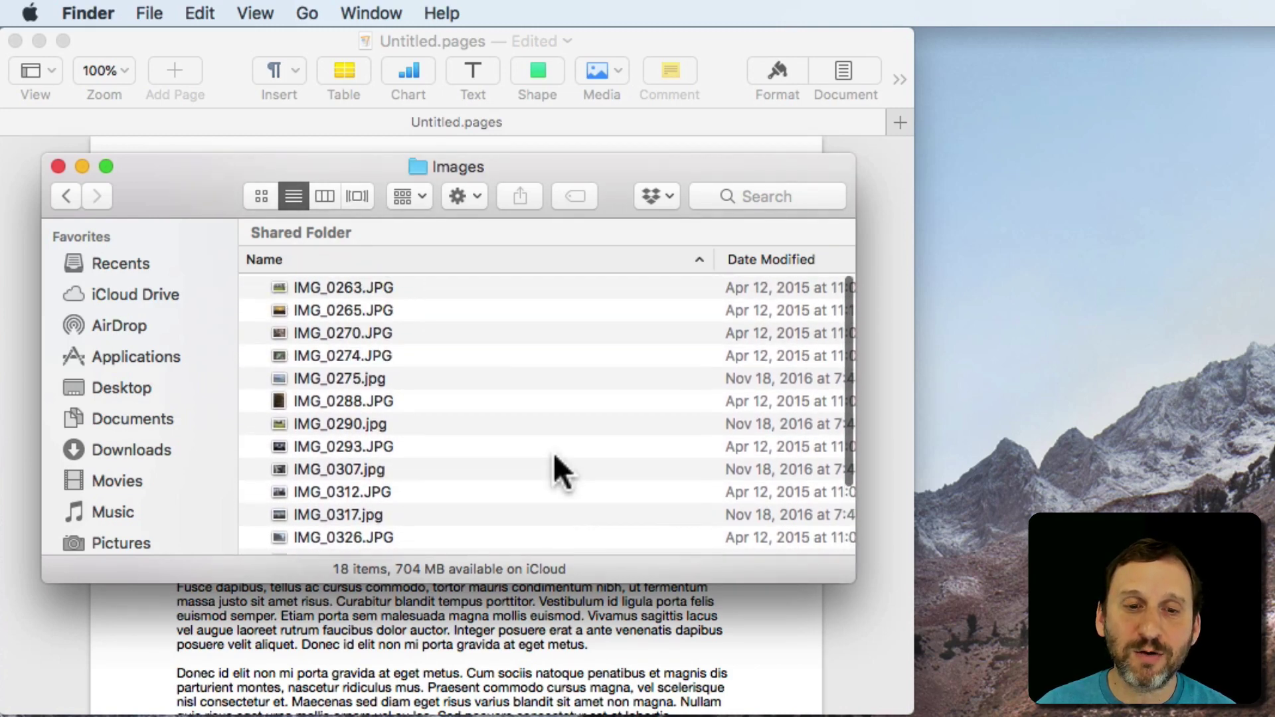
scroll(554, 453, down, 5)
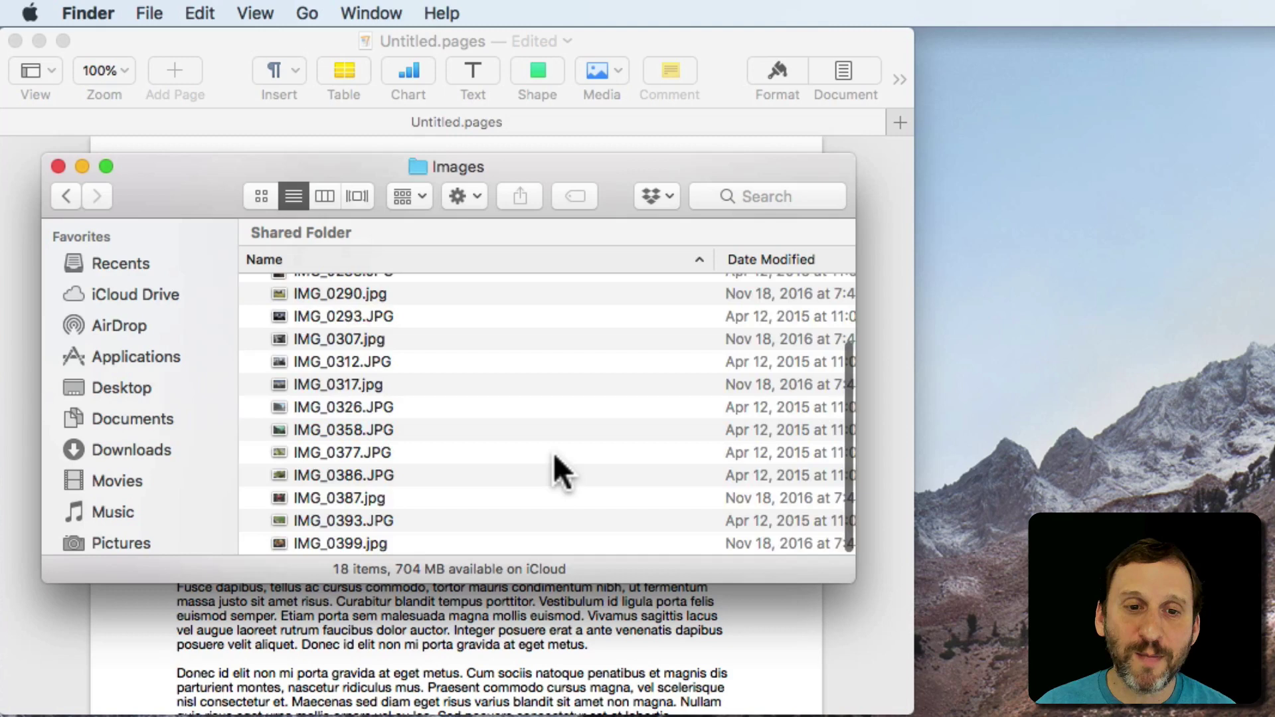
scroll(553, 452, up, 5)
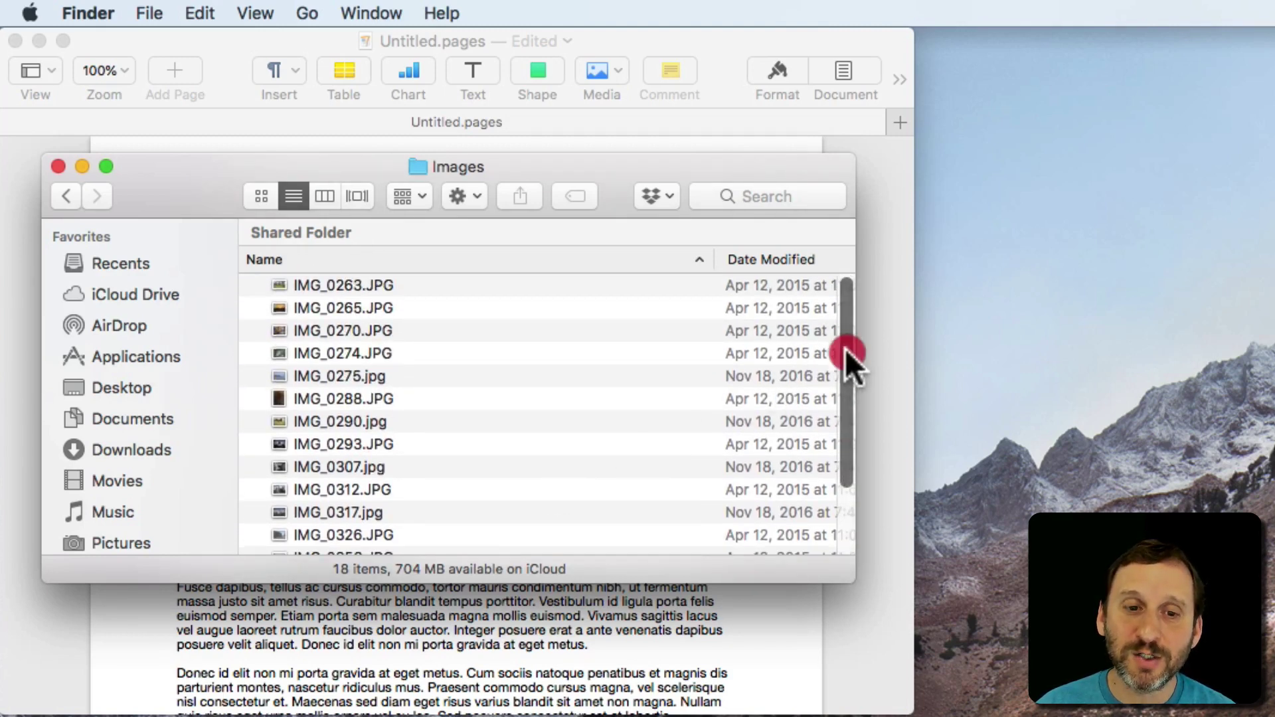
mouse_move(845, 345)
mouse_down()
mouse_move(846, 415)
mouse_move(849, 340)
mouse_up()
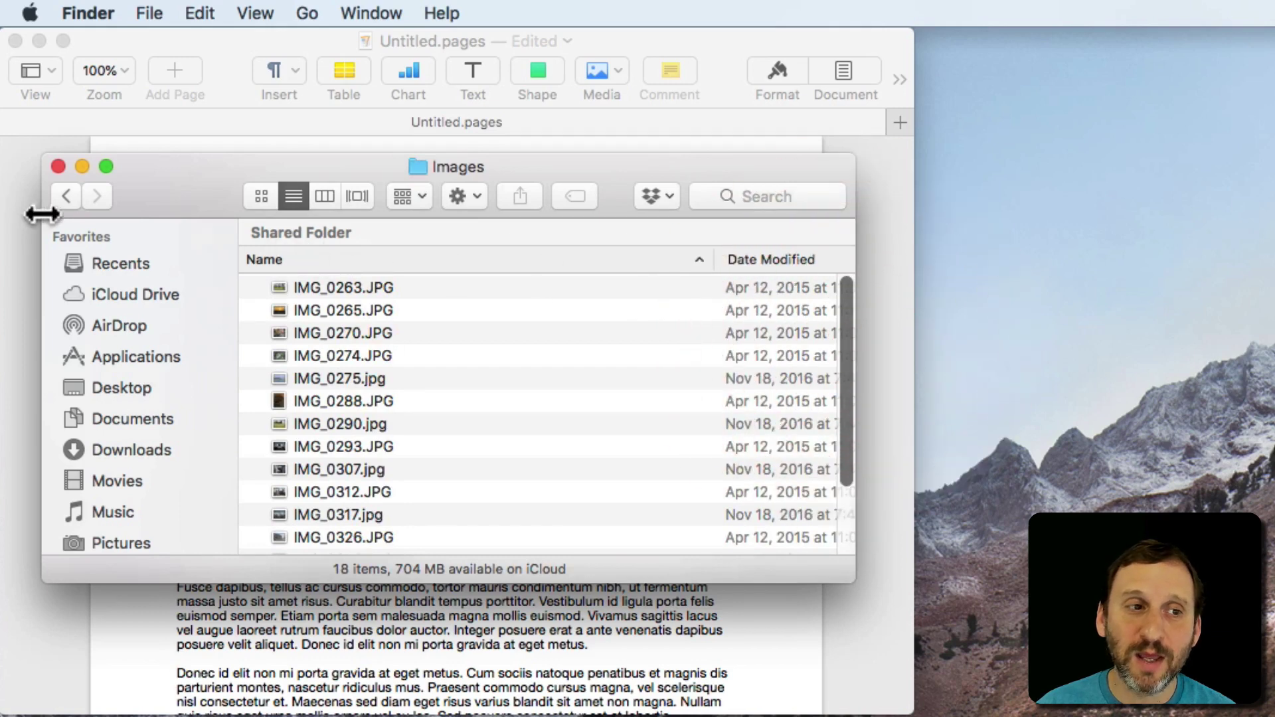
click(57, 167)
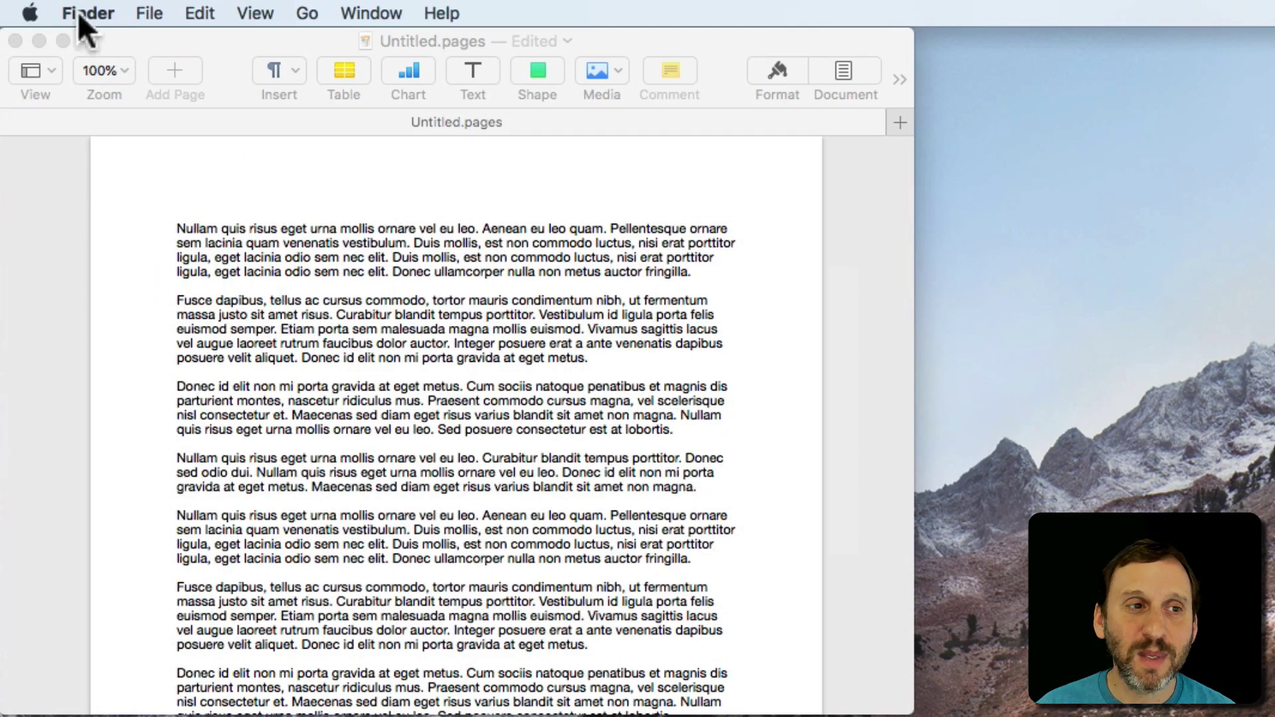
Step: Open System Preferences, review the Mouse pane's natural scrolling setting, and return to Show All
click(29, 14)
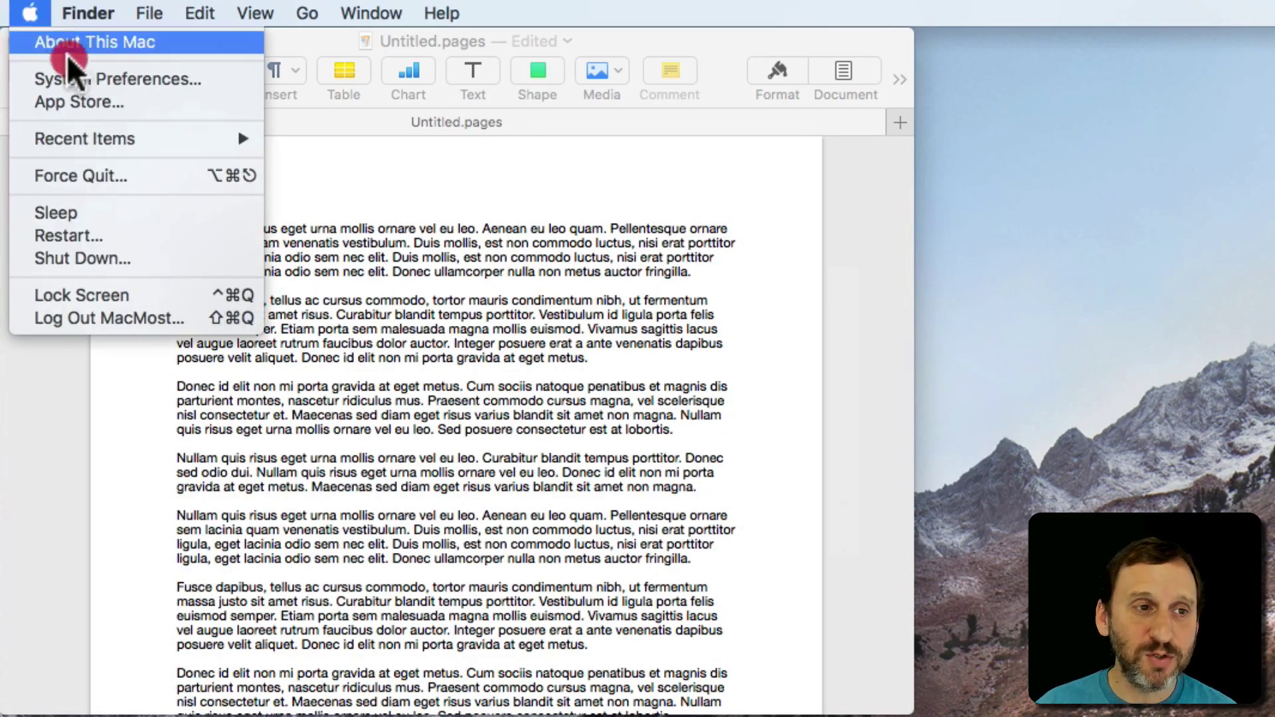
click(71, 78)
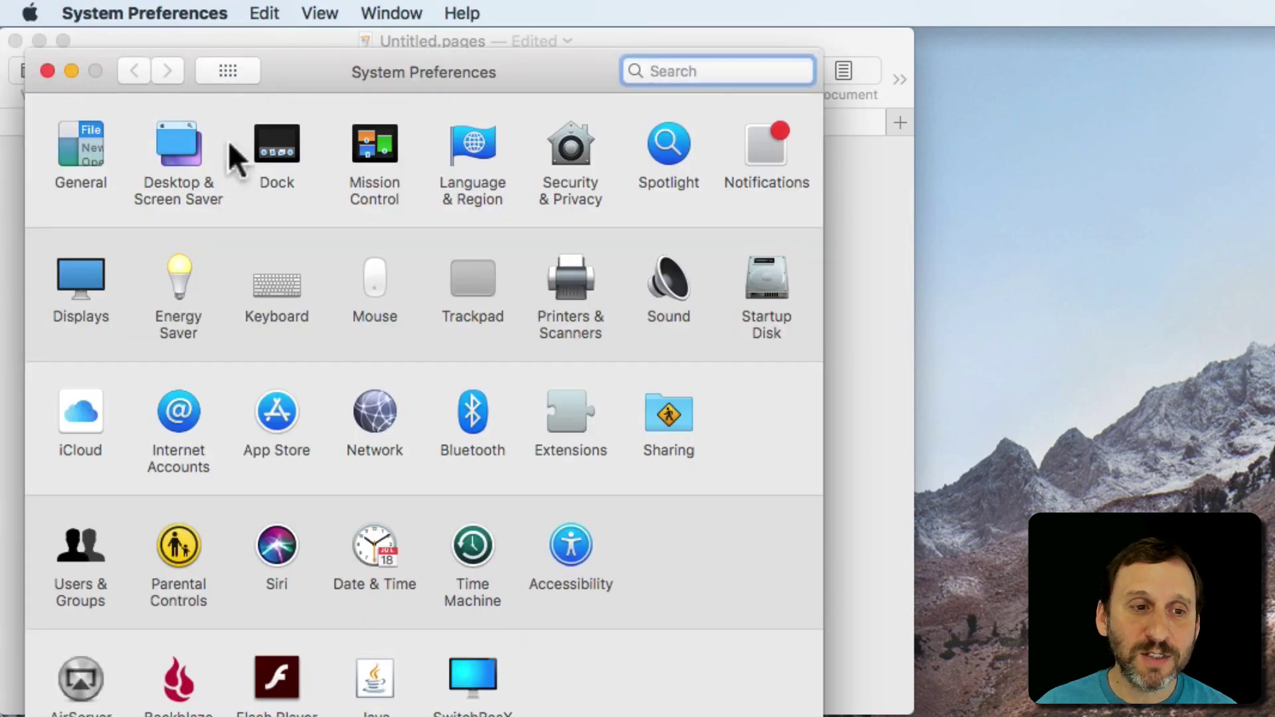
click(373, 279)
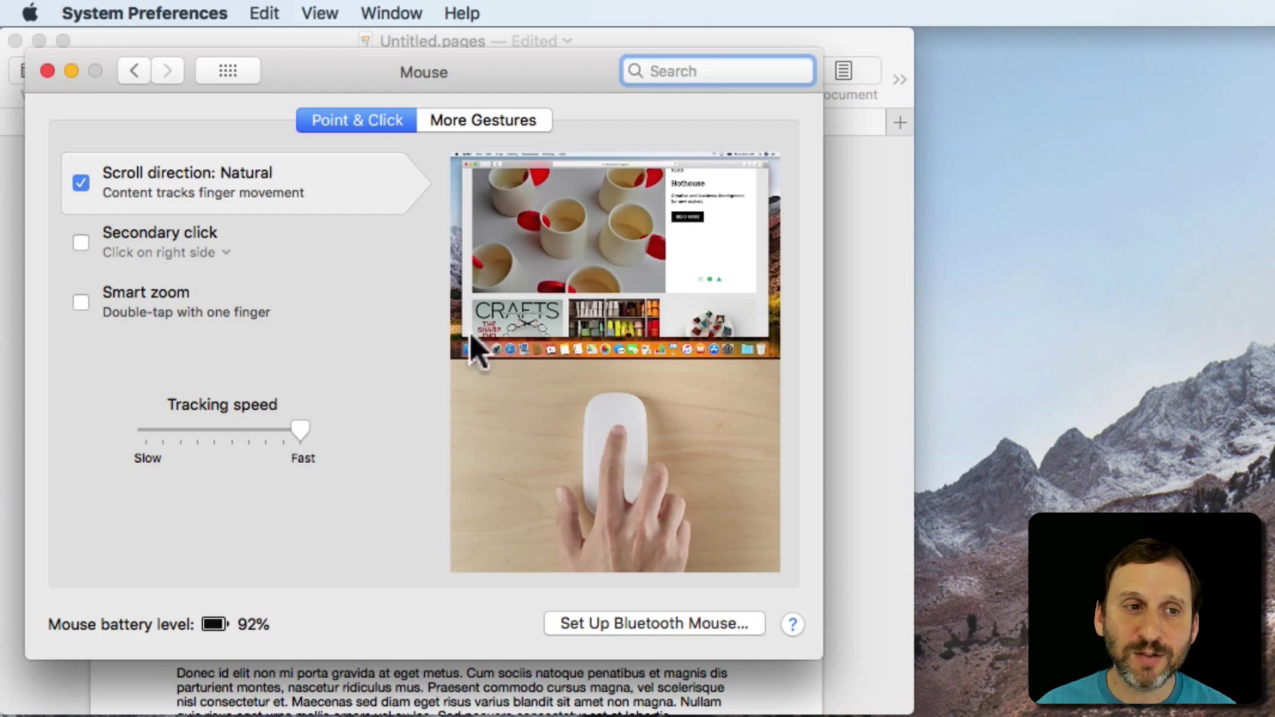
click(227, 71)
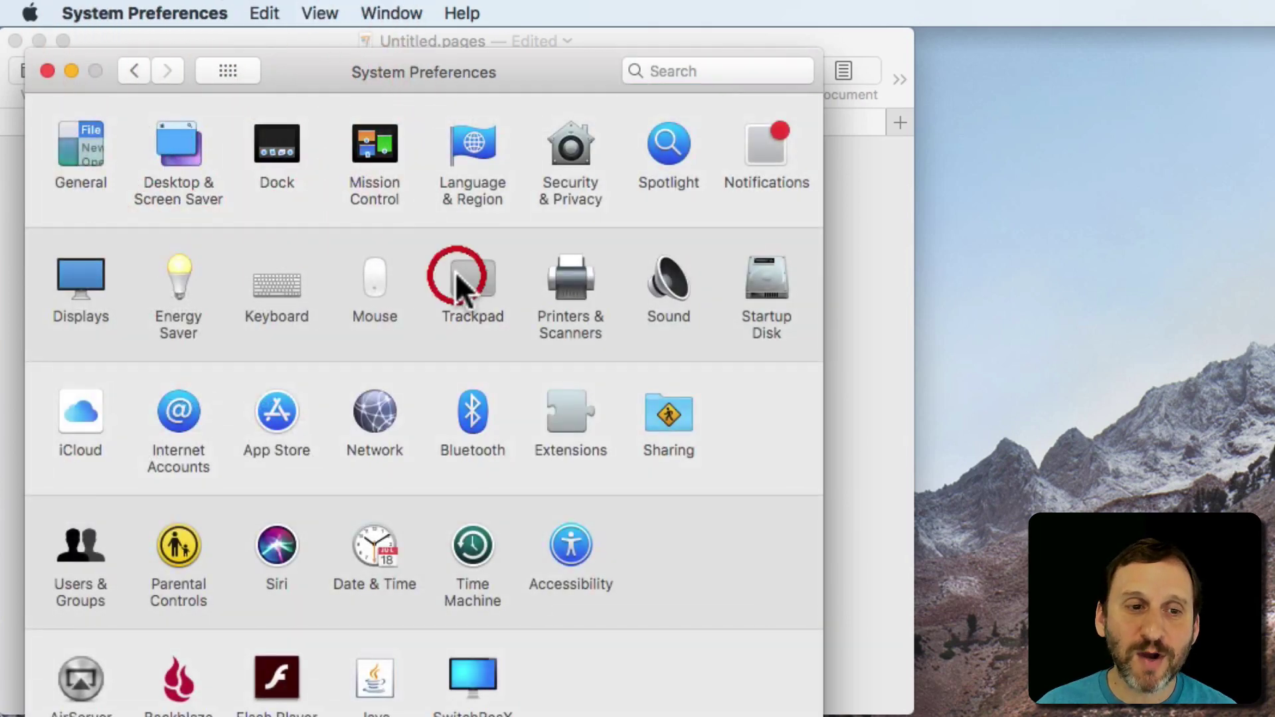
Step: In Trackpad's Scroll & Zoom tab, toggle Natural scroll direction off and on, then preview Zoom
click(460, 284)
click(385, 130)
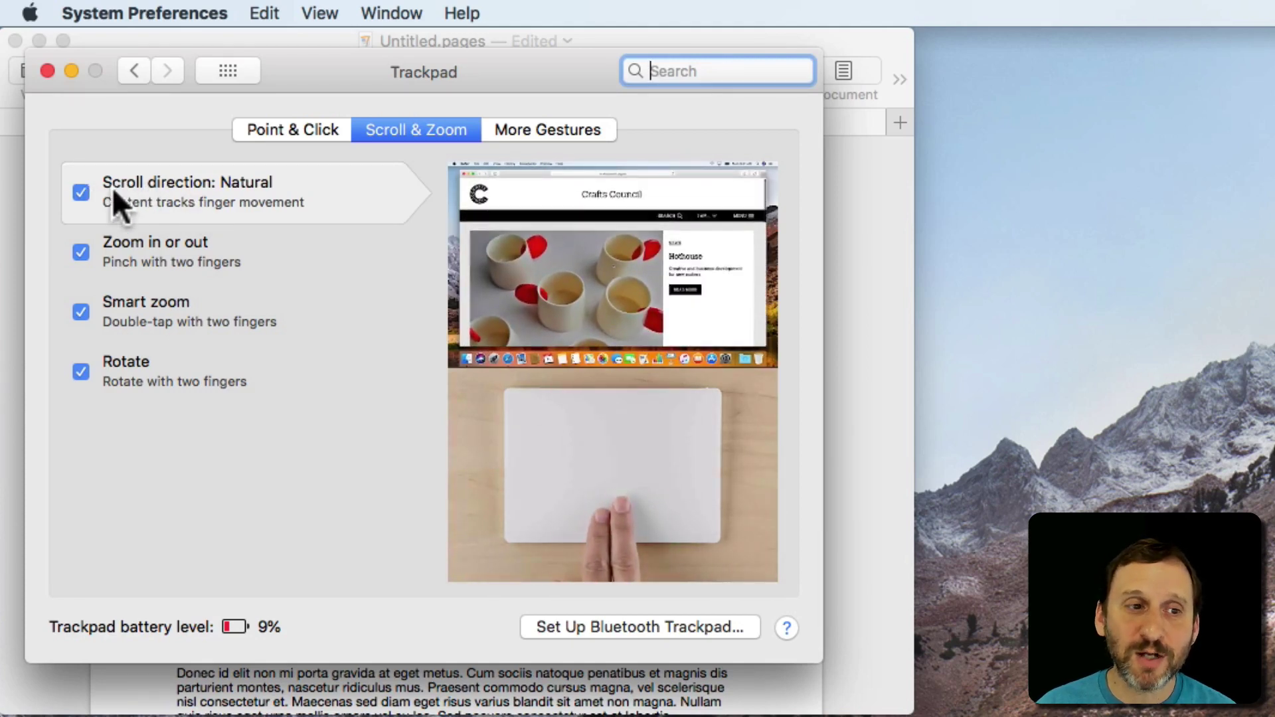
click(80, 192)
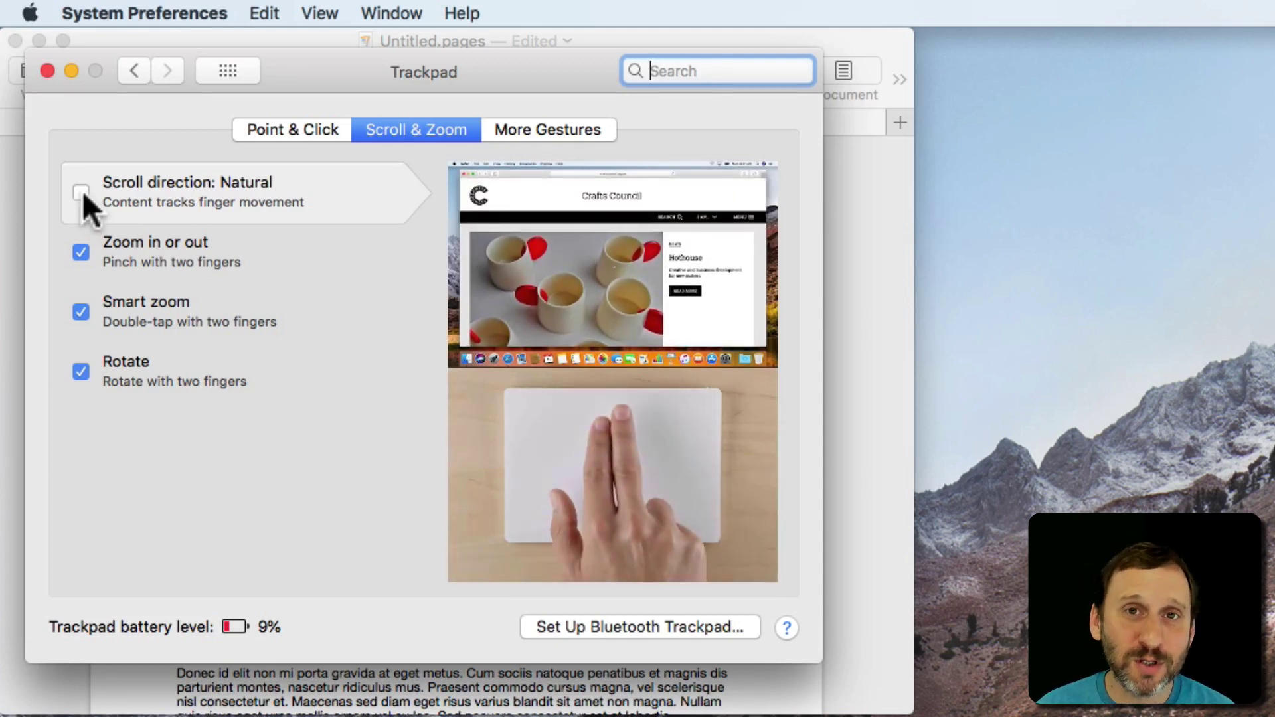
click(81, 191)
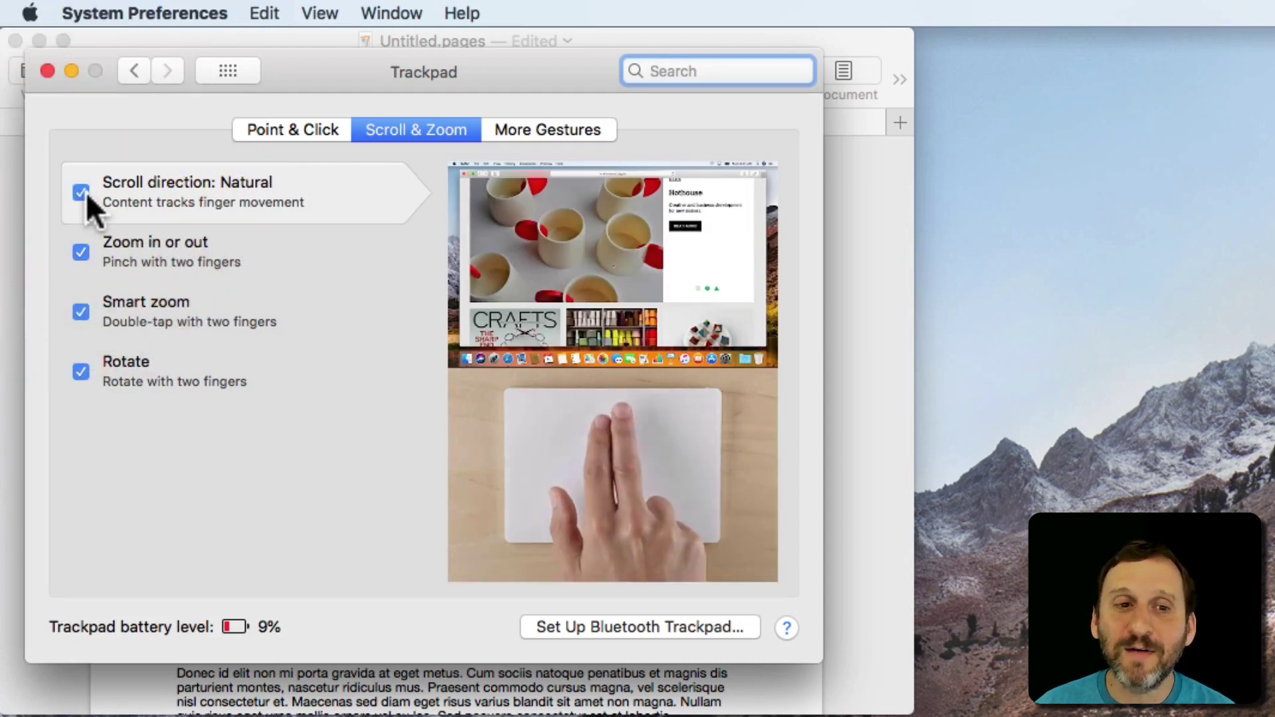
click(249, 252)
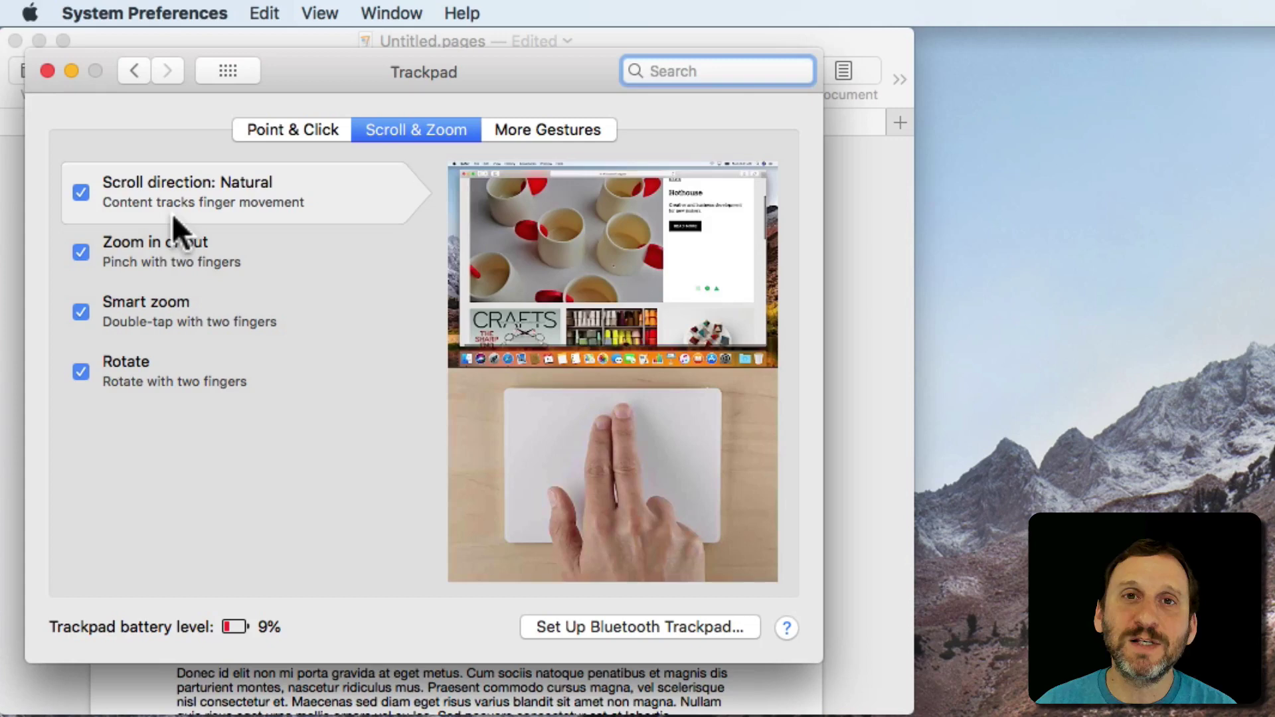
Step: Set General's Show scroll bars to Always and drag the preferences window down out of the way
click(47, 71)
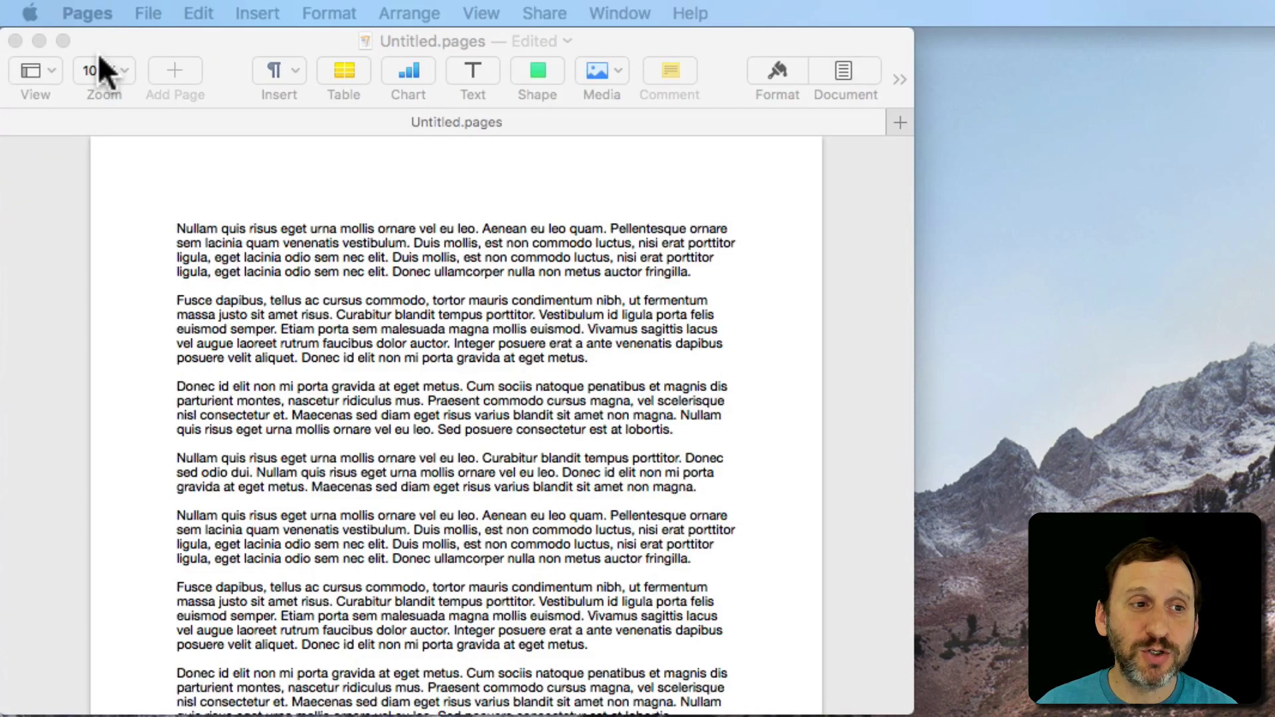
click(30, 13)
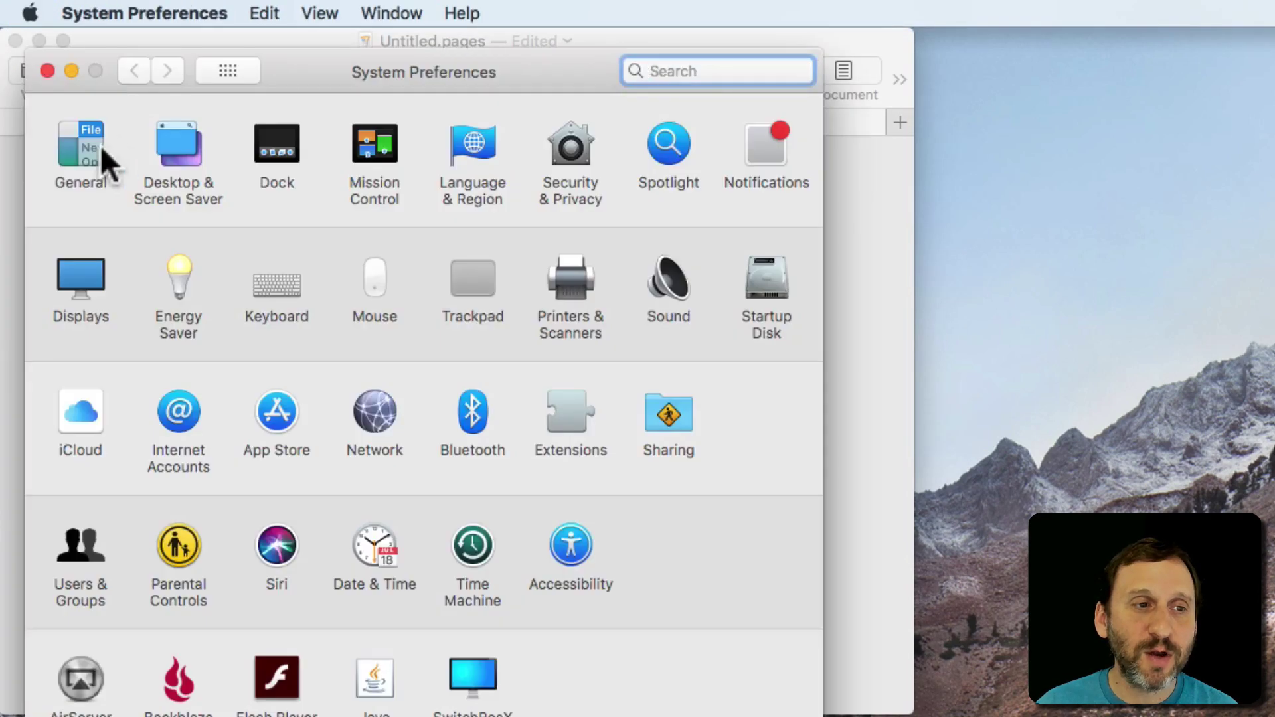
click(98, 146)
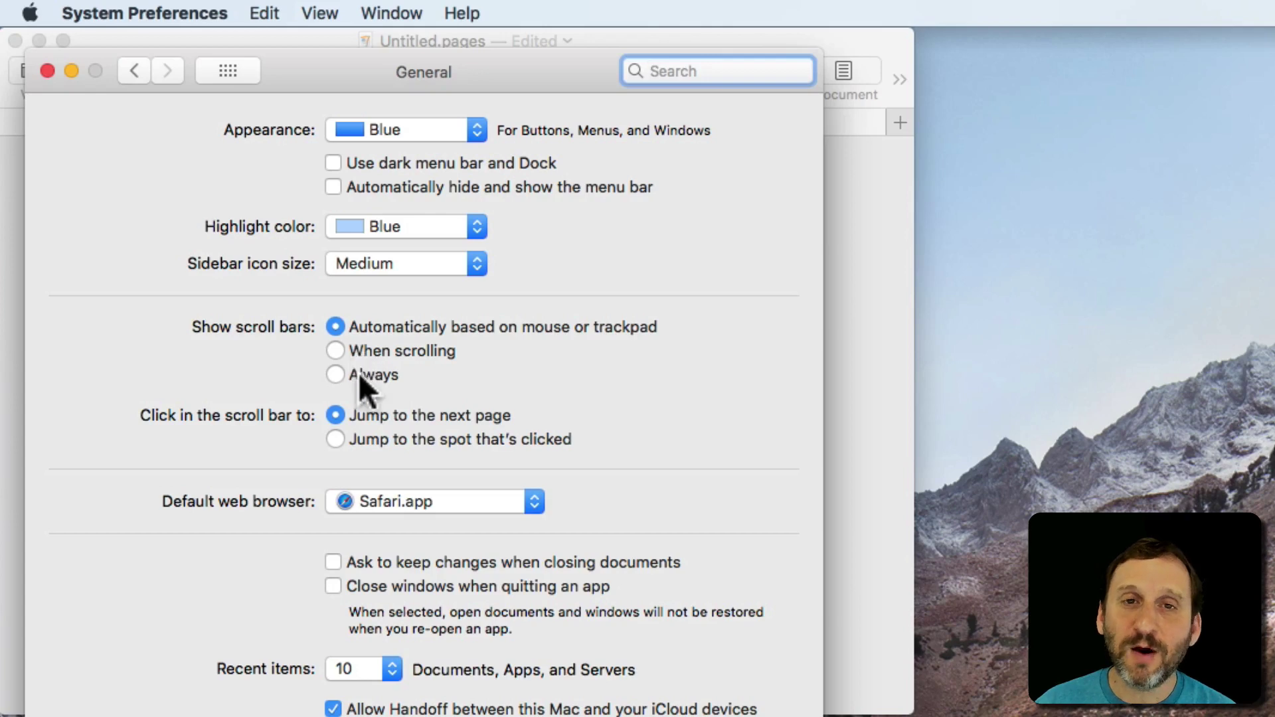
click(335, 373)
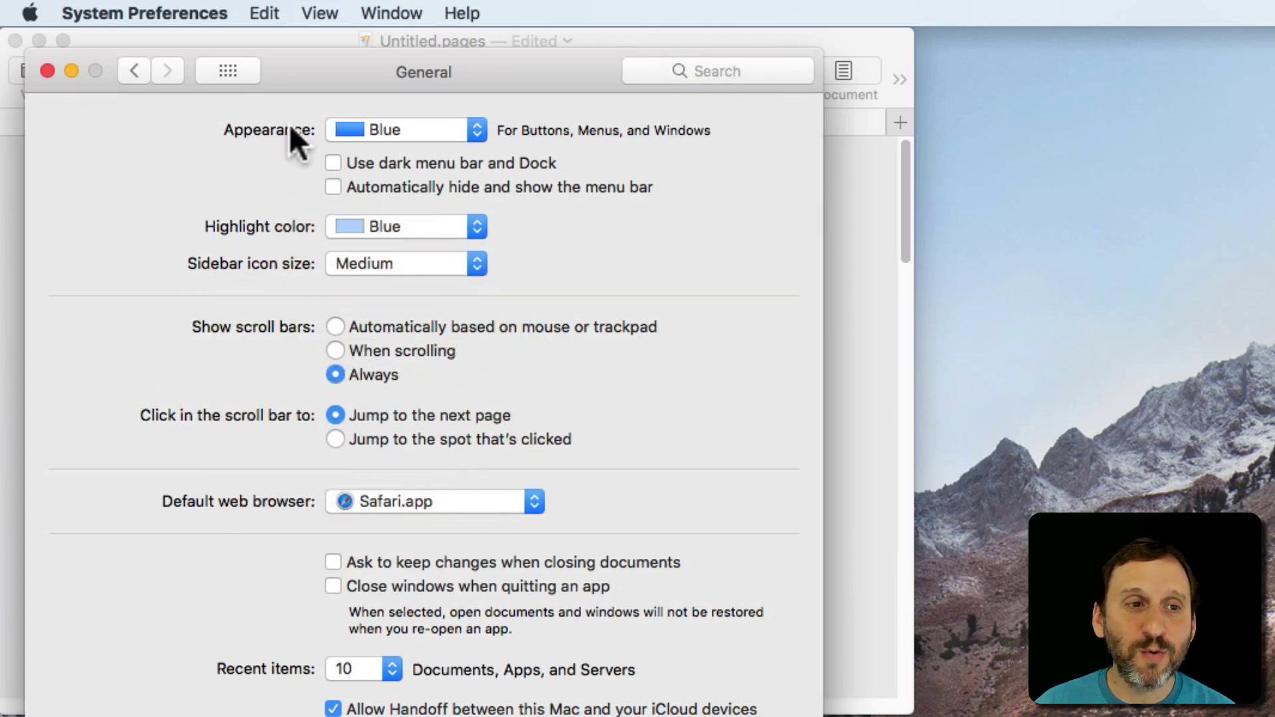
drag(295, 71, 381, 615)
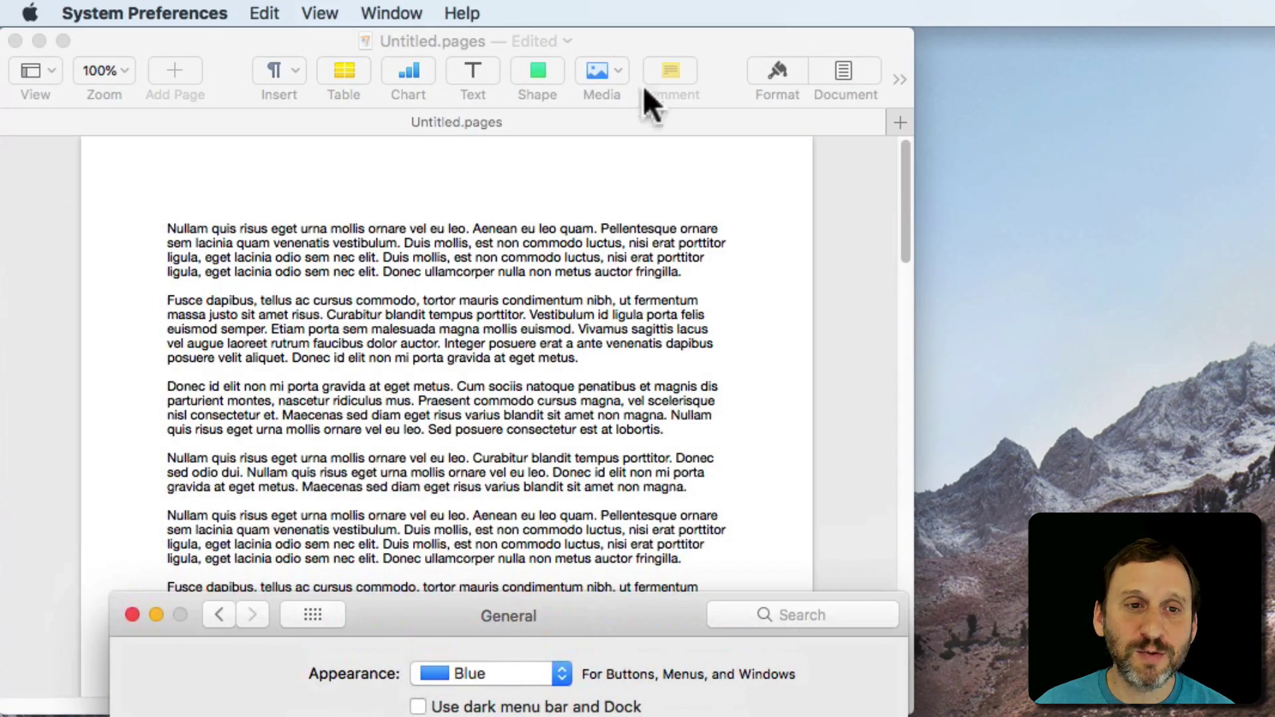
Step: Bring the Pages document forward and return the cursor from the header to the body text
click(708, 39)
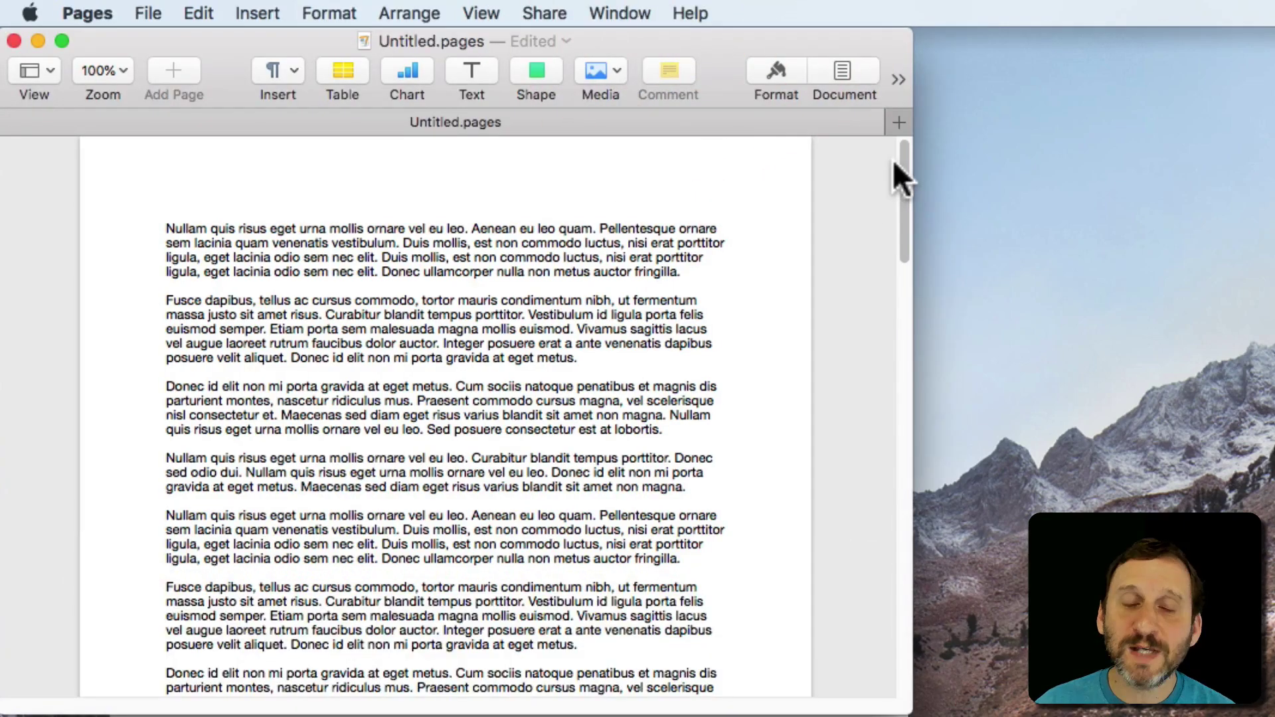
drag(902, 176, 907, 152)
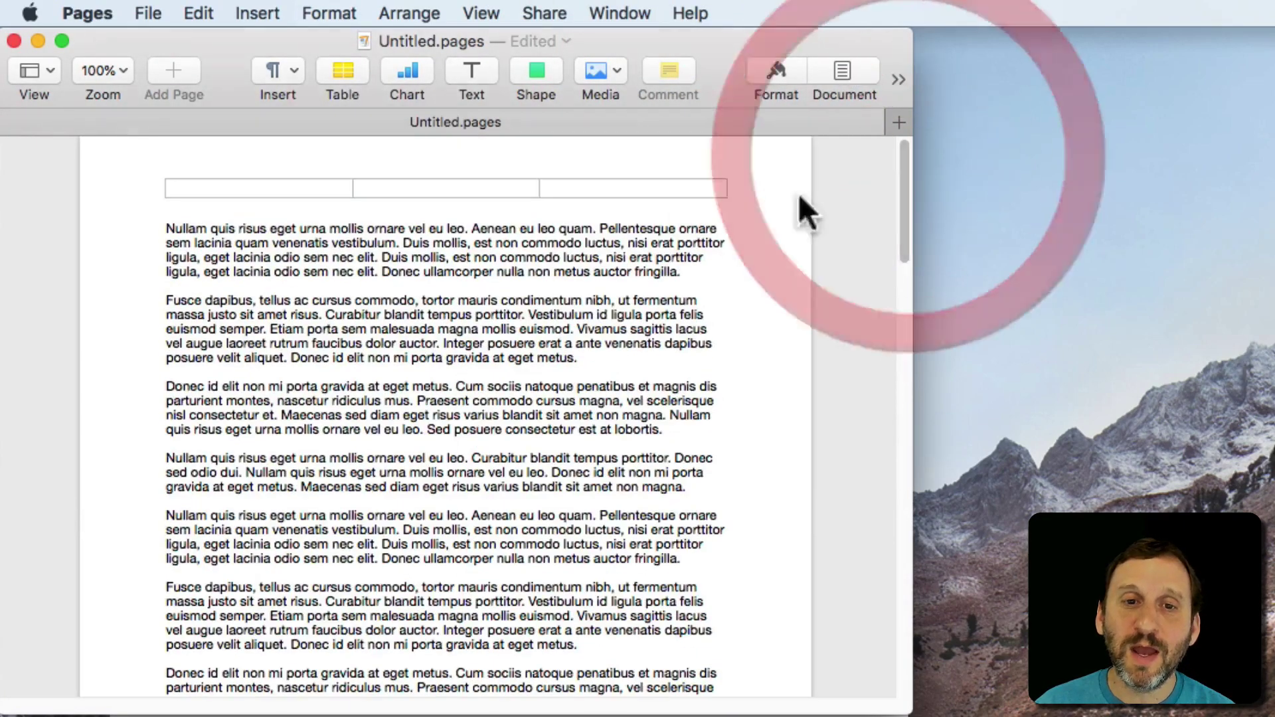
click(698, 249)
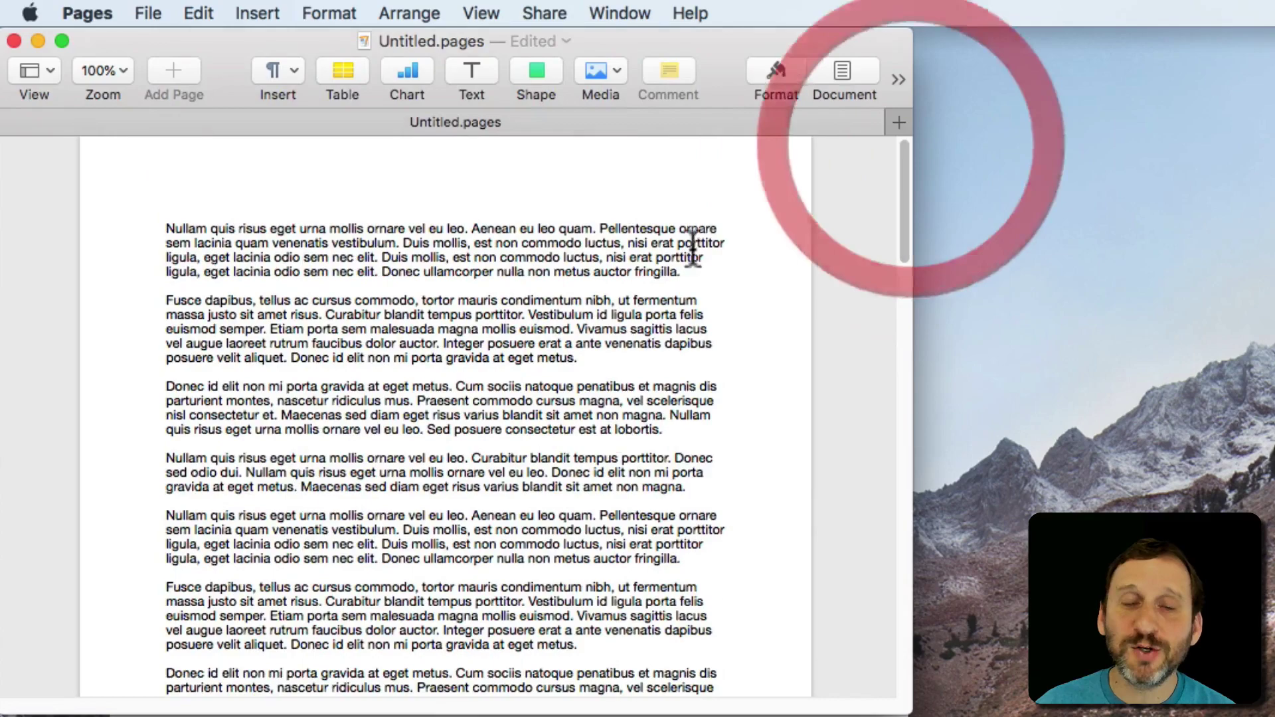
scroll(499, 486, down, 5)
scroll(485, 480, down, 5)
scroll(485, 480, down, 5)
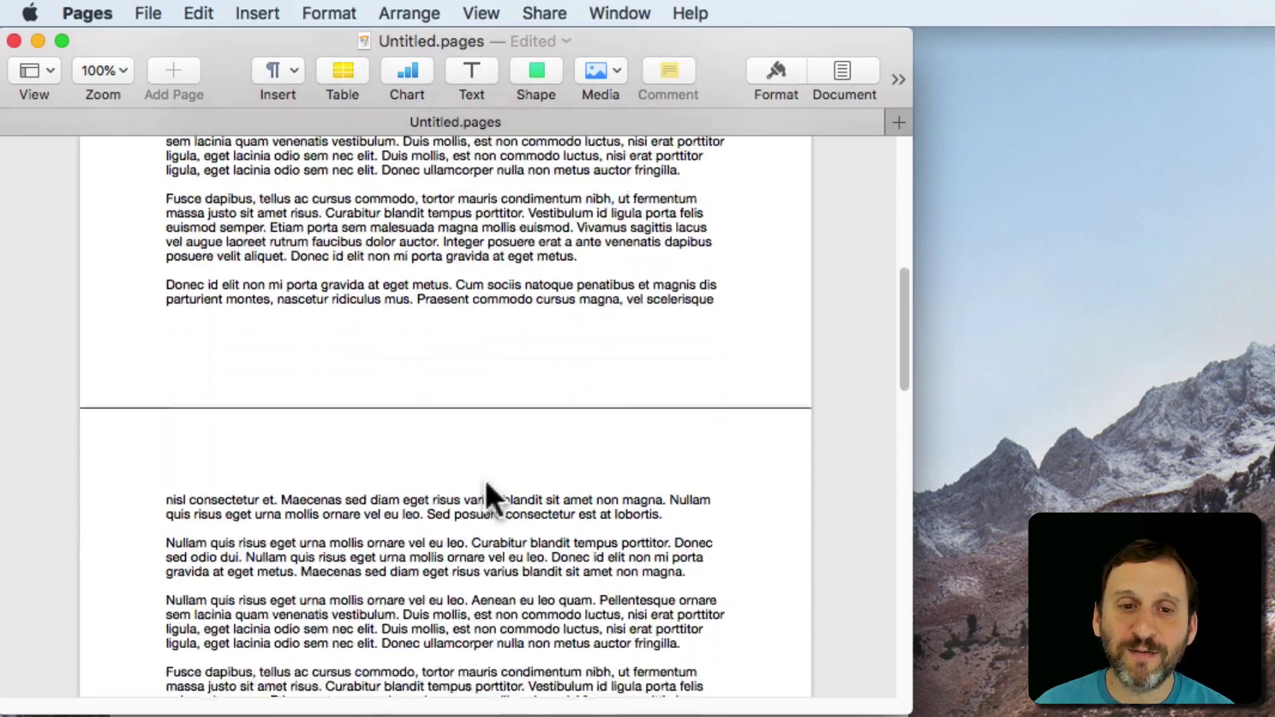
scroll(486, 480, down, 3)
scroll(485, 480, down, 3)
scroll(485, 480, down, 5)
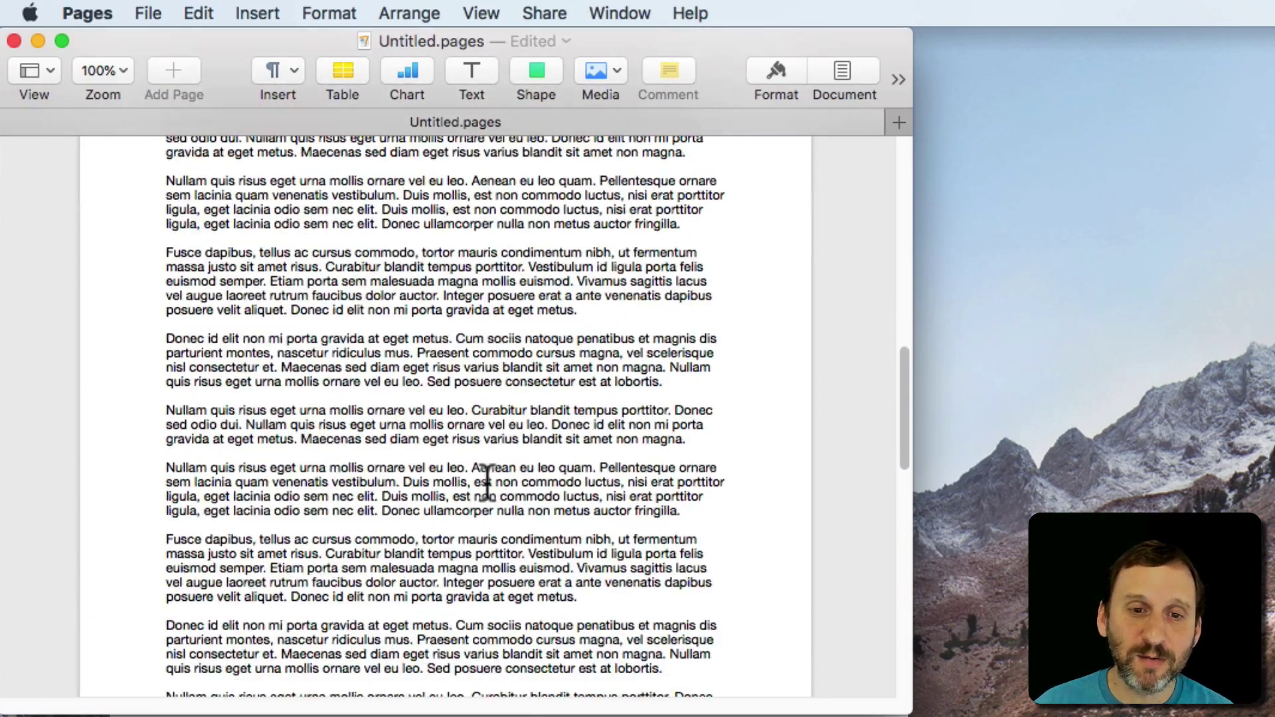
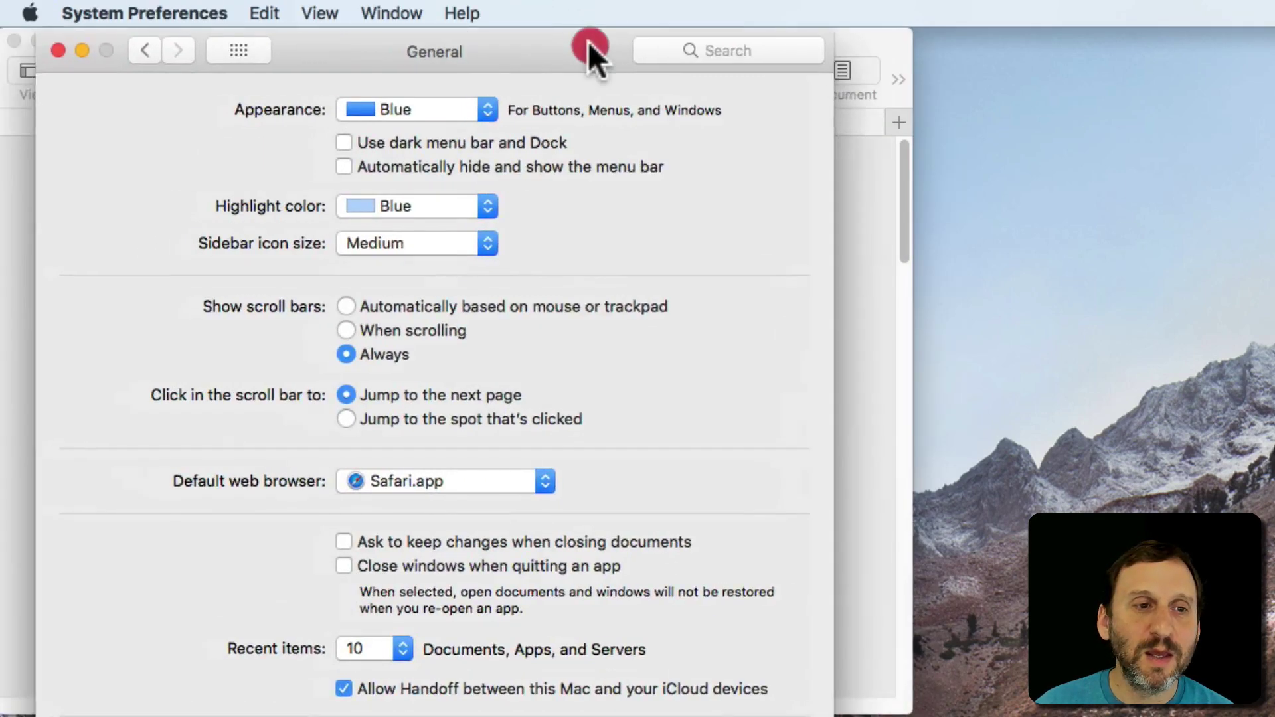
Step: Set Show scroll bars to 'When scrolling' in the General pane
click(356, 346)
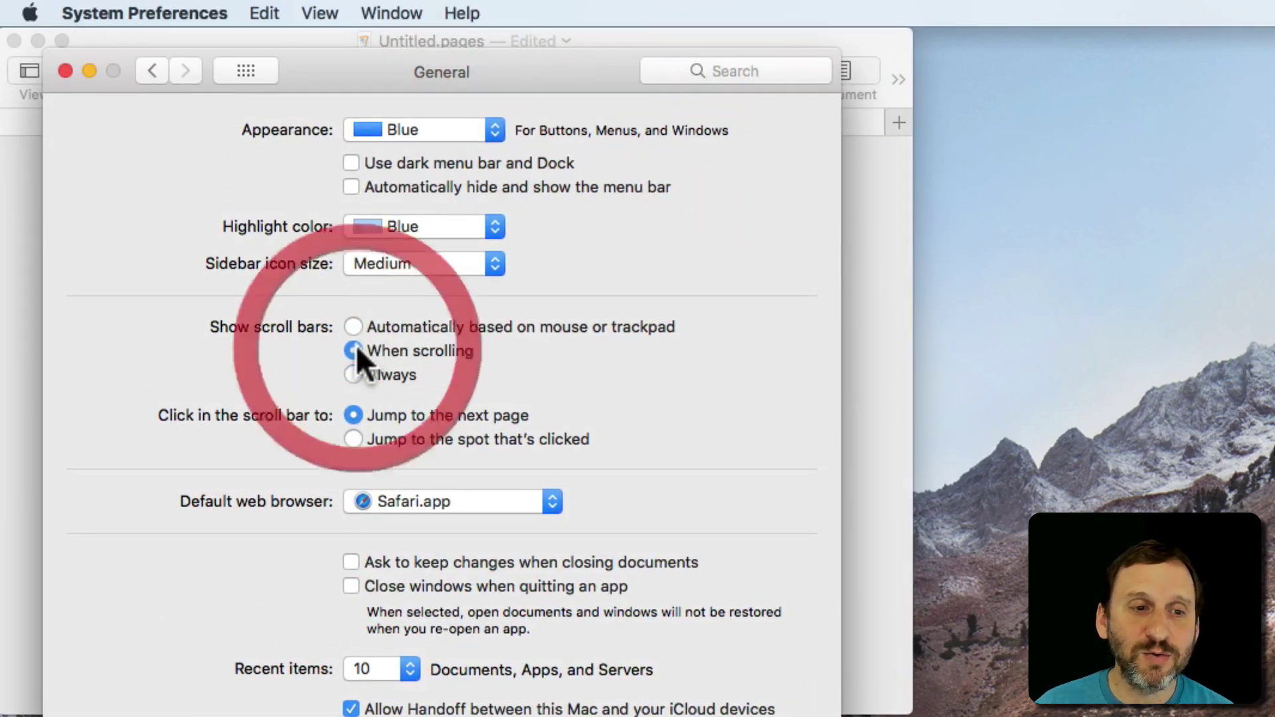
Step: Close System Preferences to return to the Pages lorem ipsum document
click(65, 71)
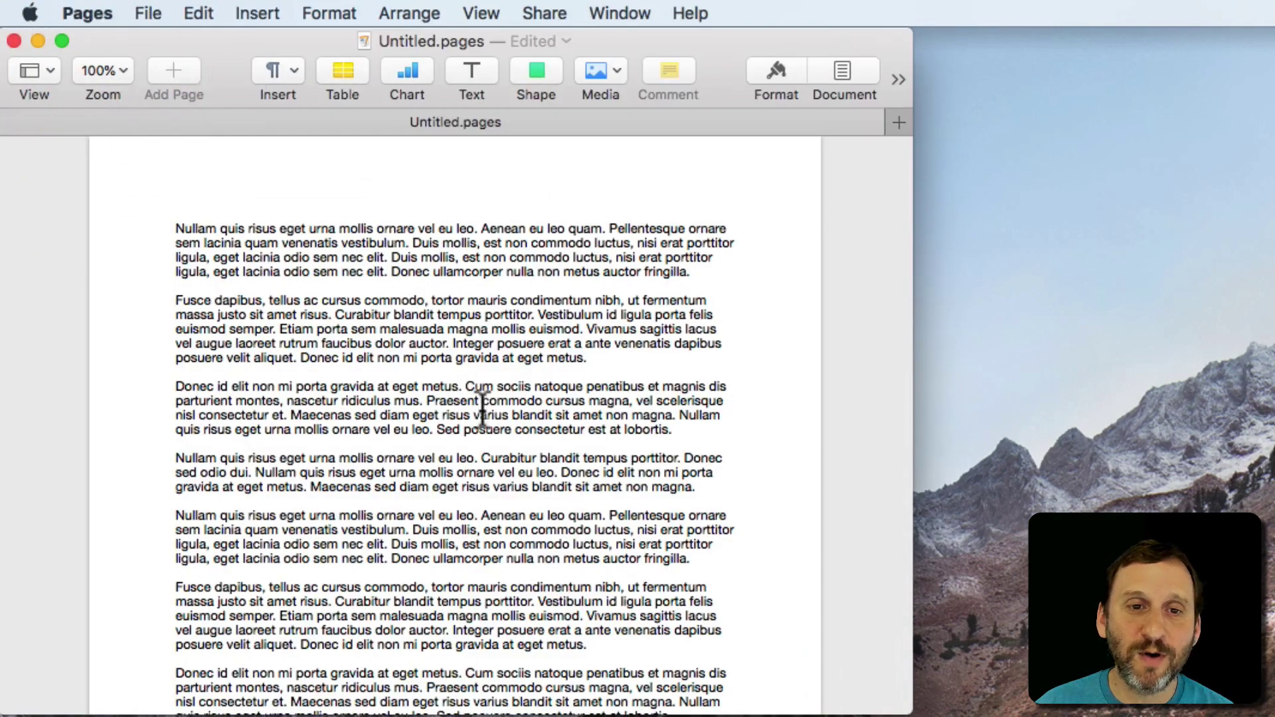
scroll(484, 407, down, 2)
scroll(486, 407, up, 2)
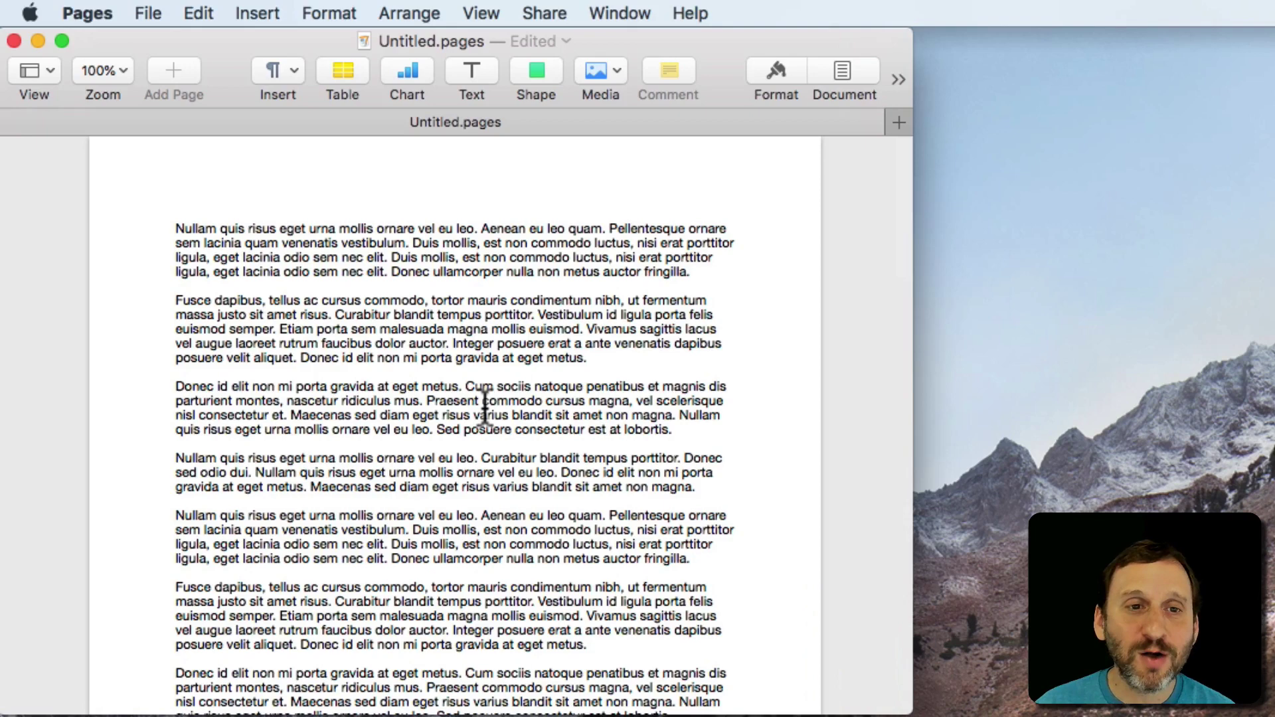
scroll(494, 685, down, 1)
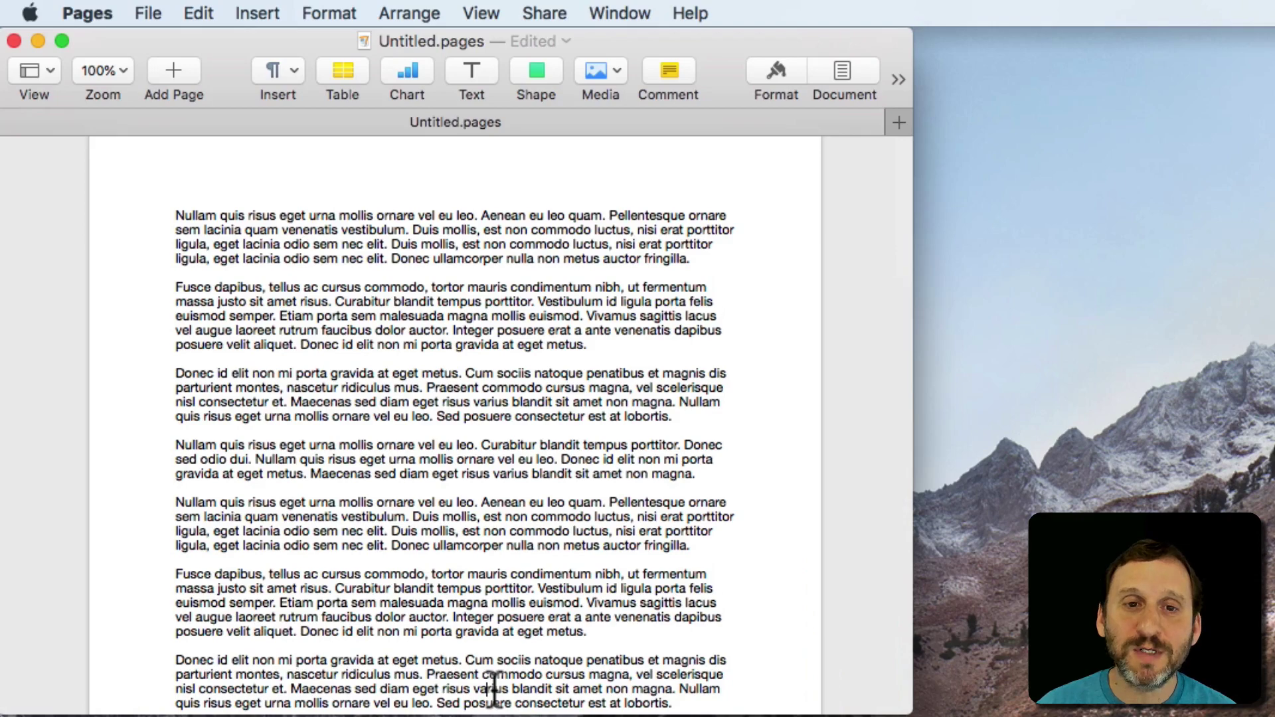
scroll(495, 686, down, 2)
scroll(495, 686, down, 2)
scroll(494, 686, down, 2)
scroll(495, 686, down, 2)
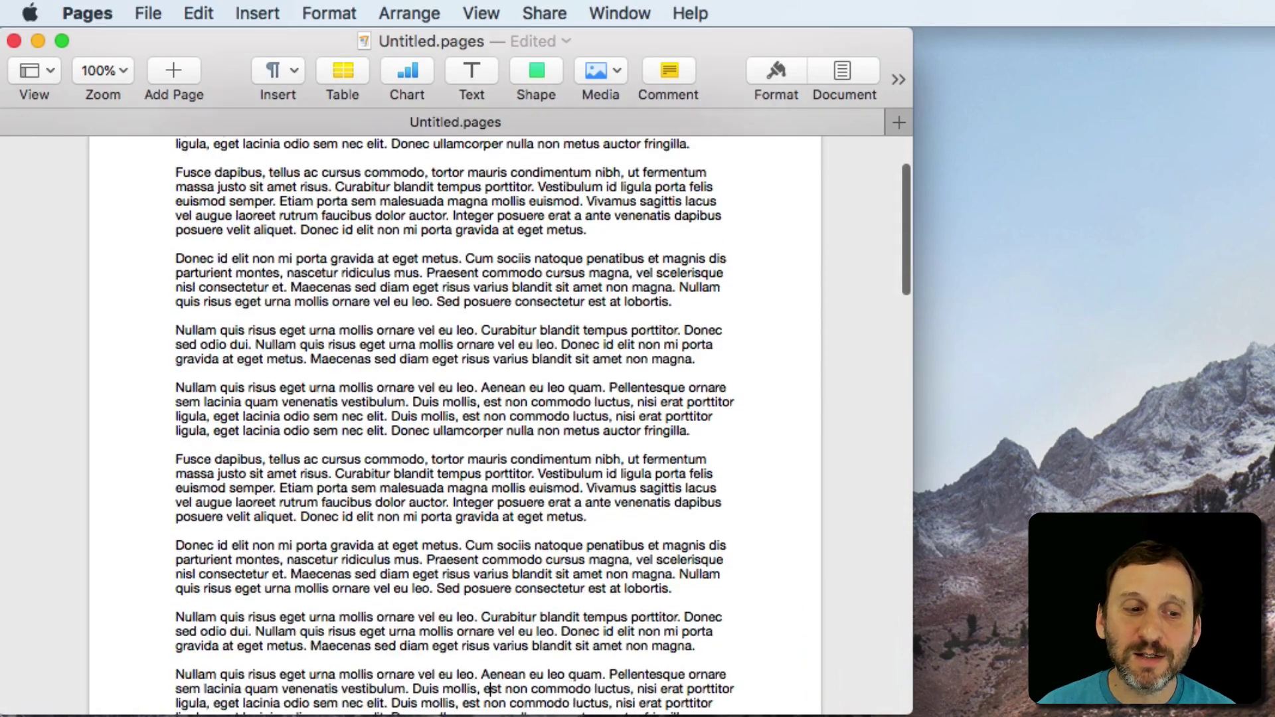
scroll(495, 688, down, 2)
scroll(494, 688, down, 2)
scroll(494, 687, down, 2)
scroll(495, 687, down, 2)
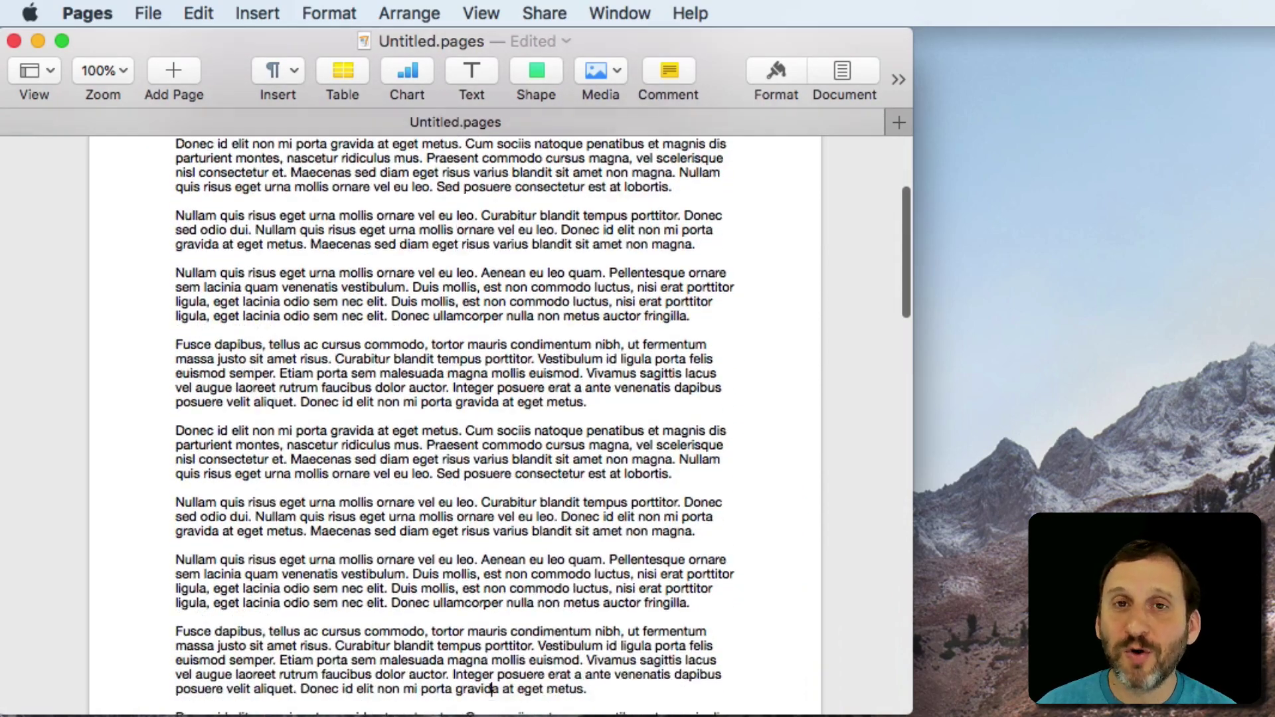
scroll(495, 687, down, 3)
scroll(494, 689, down, 3)
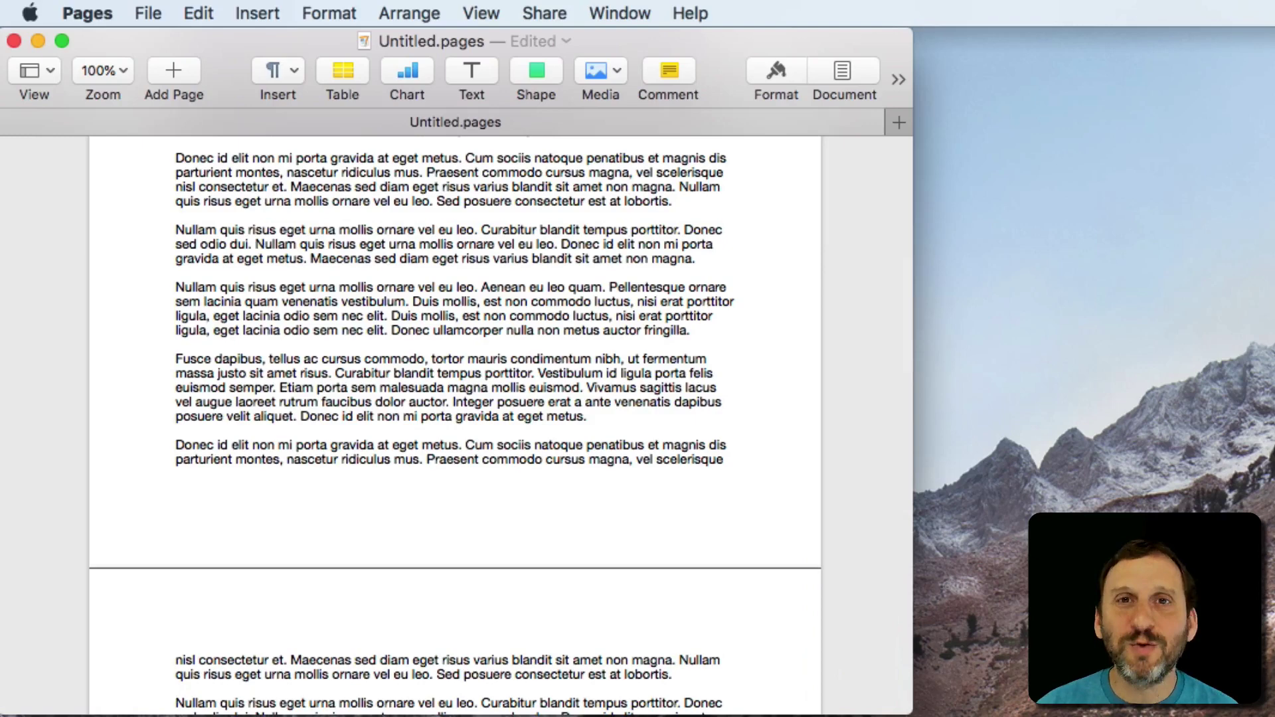
Step: Reopen General preferences and set Show scroll bars to 'Automatically based on mouse or trackpad'
click(30, 13)
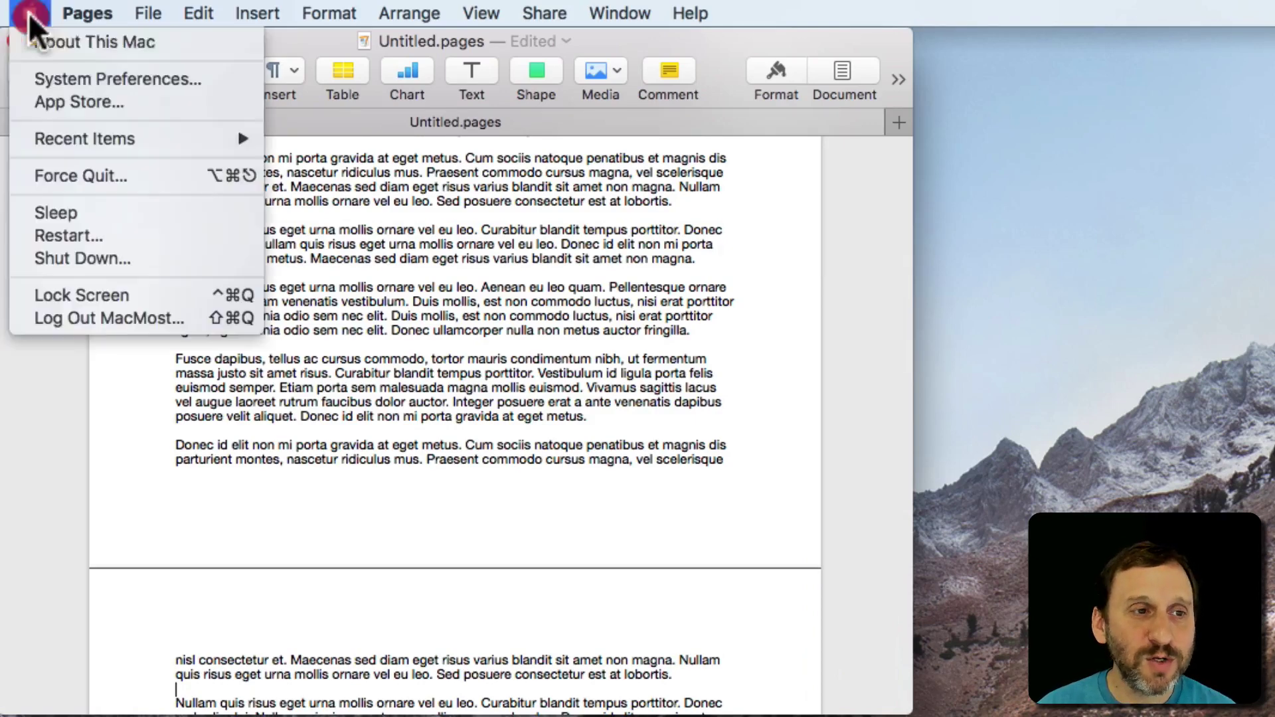
click(118, 79)
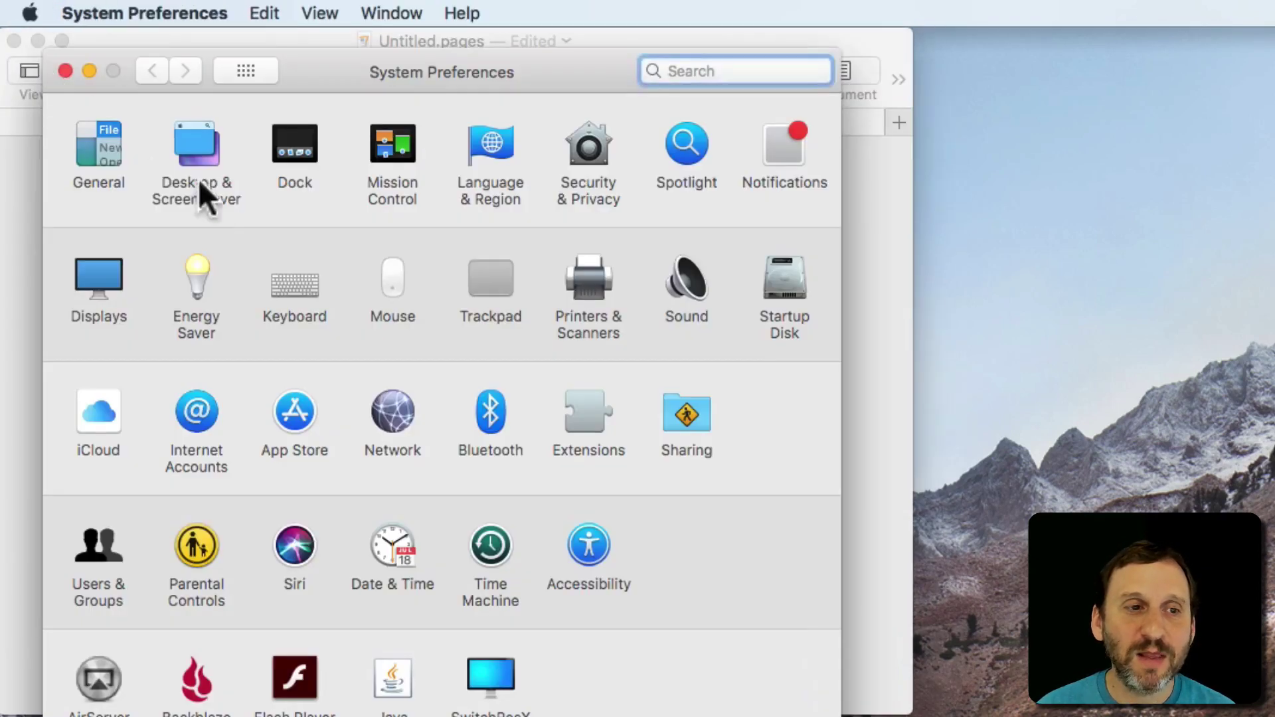
click(99, 149)
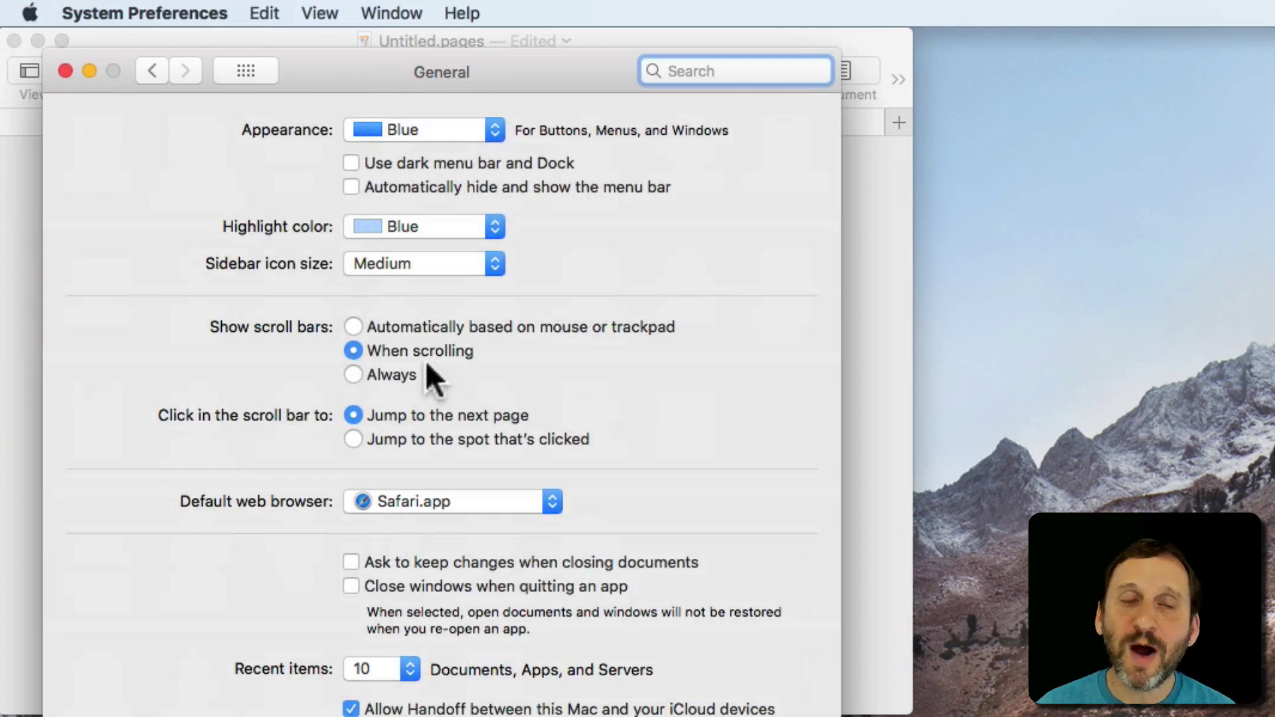
click(379, 327)
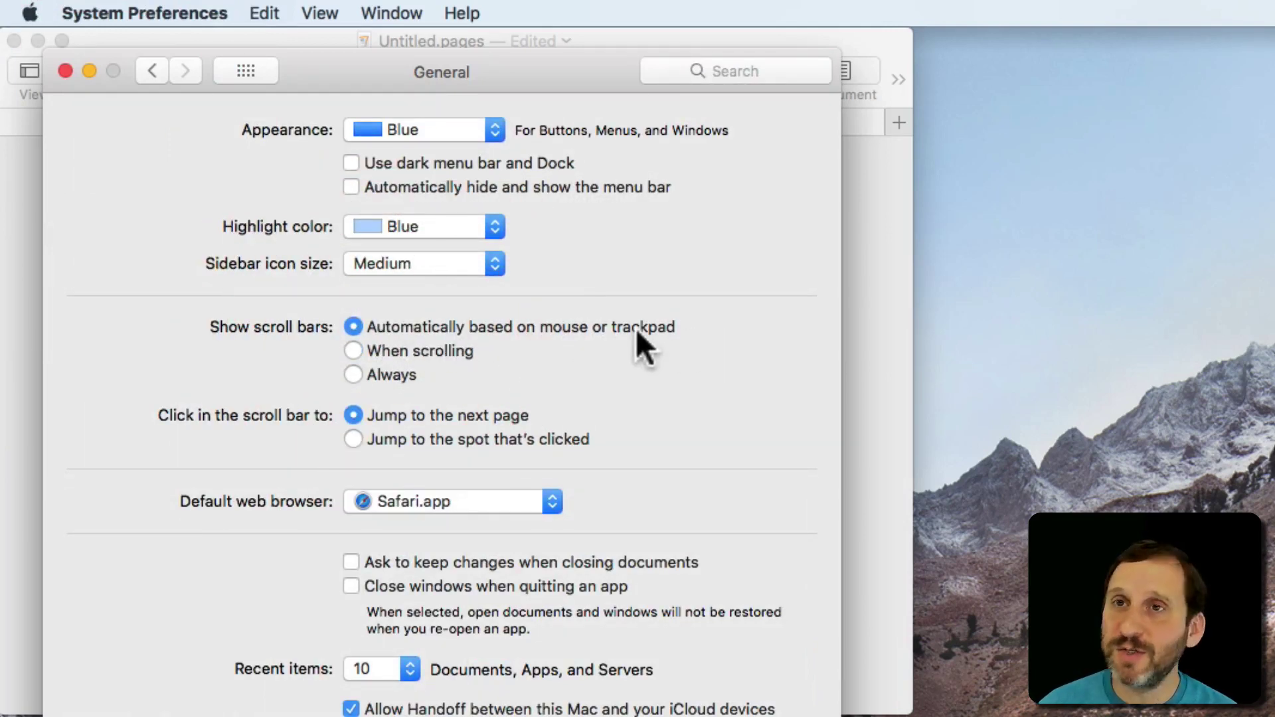
click(355, 349)
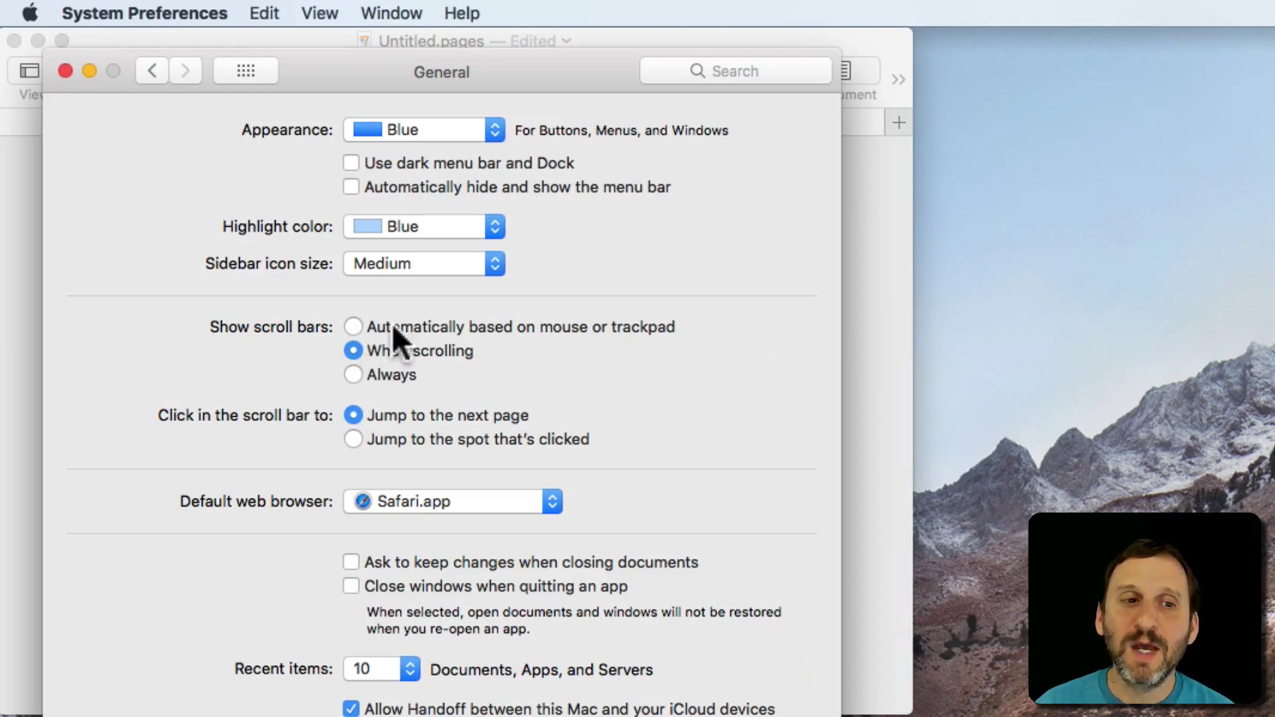
click(381, 372)
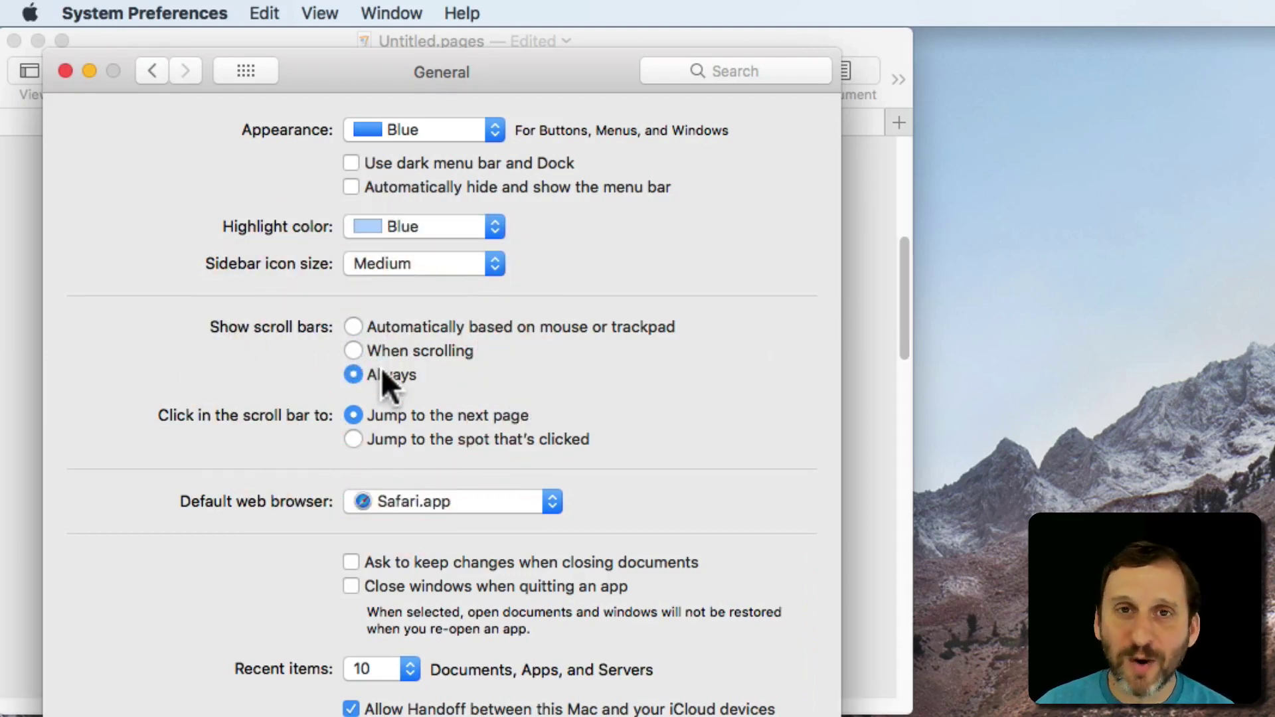
click(380, 326)
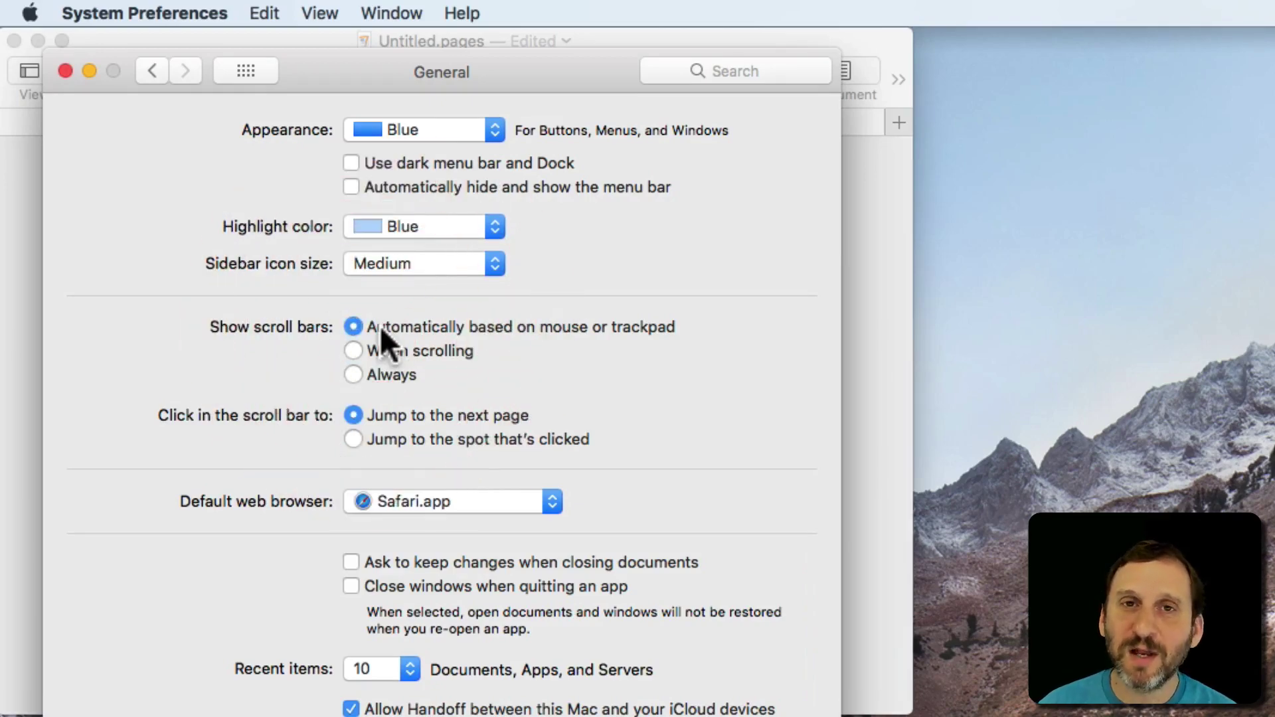